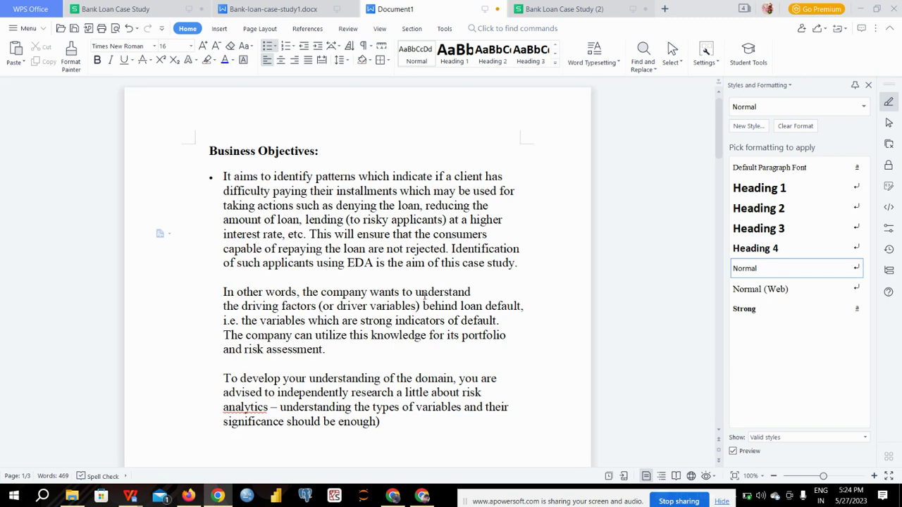
Step: Bring the Bank Loan Case Study (2) workbook to the front
scroll(424, 291, down, 3)
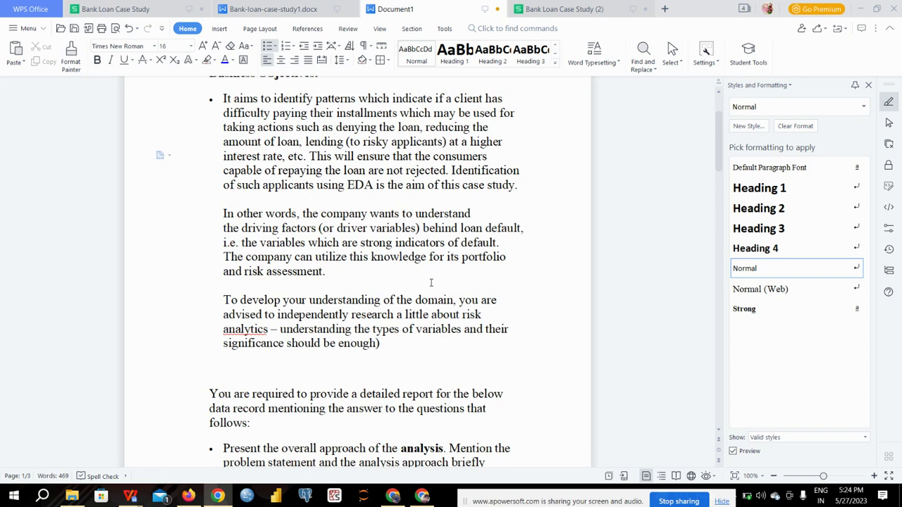
scroll(431, 282, down, 4)
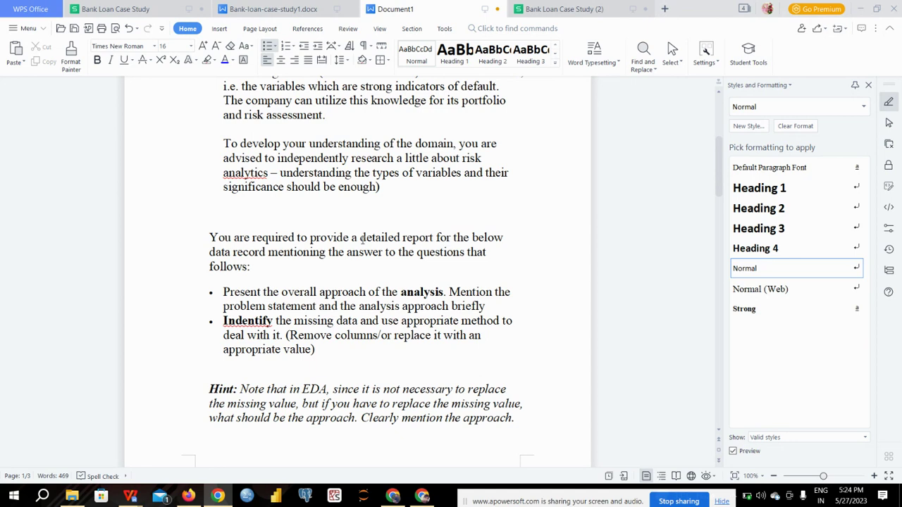
scroll(357, 284, down, 8)
scroll(358, 284, down, 11)
scroll(357, 284, up, 4)
scroll(357, 284, up, 10)
scroll(357, 282, up, 6)
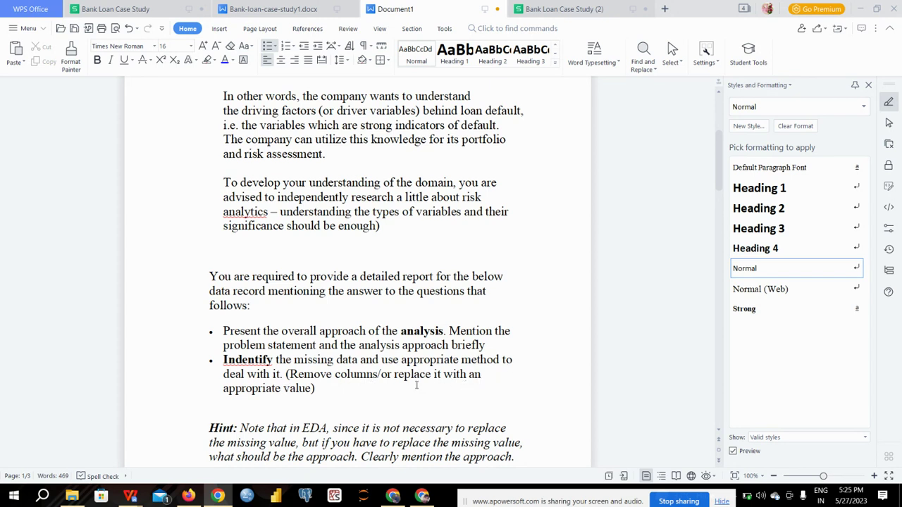
scroll(416, 385, down, 5)
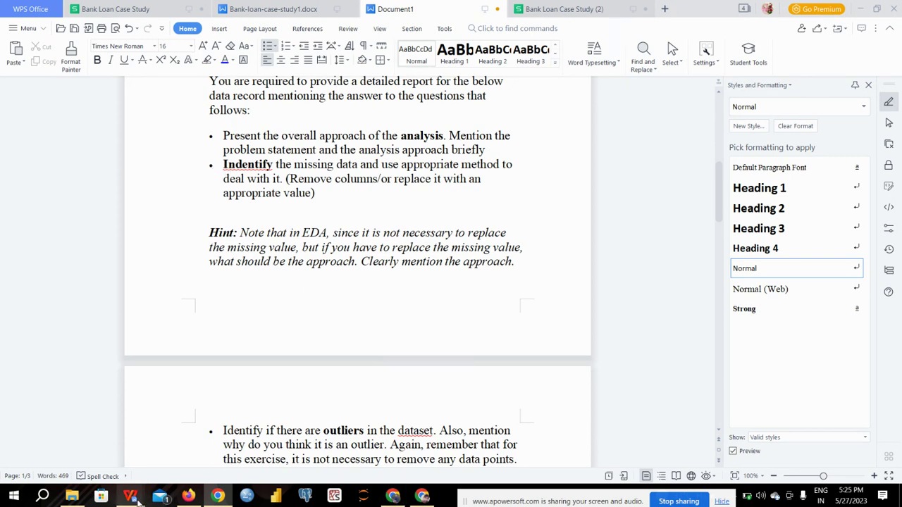
mouse_move(136, 499)
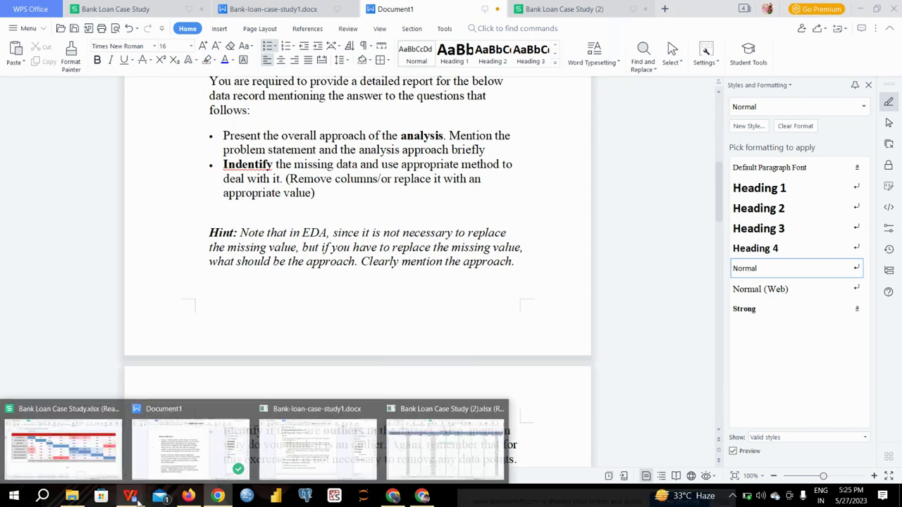
click(438, 460)
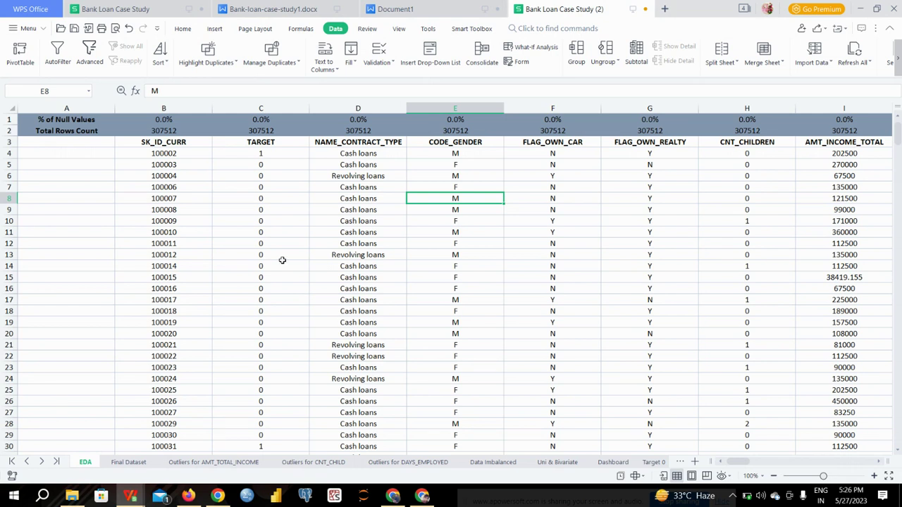
Step: On the EDA sheet, select the CODE_GENDER column and then the null-percentage row
scroll(282, 260, right, 2)
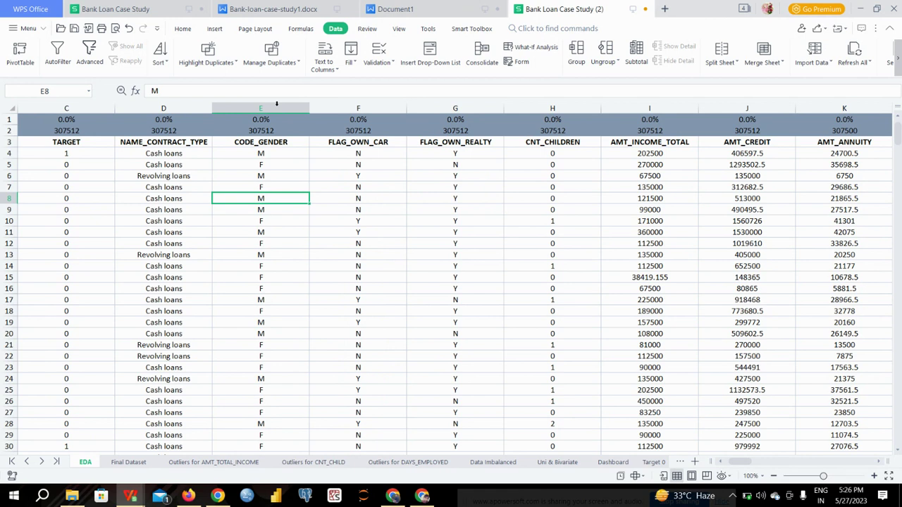
click(276, 103)
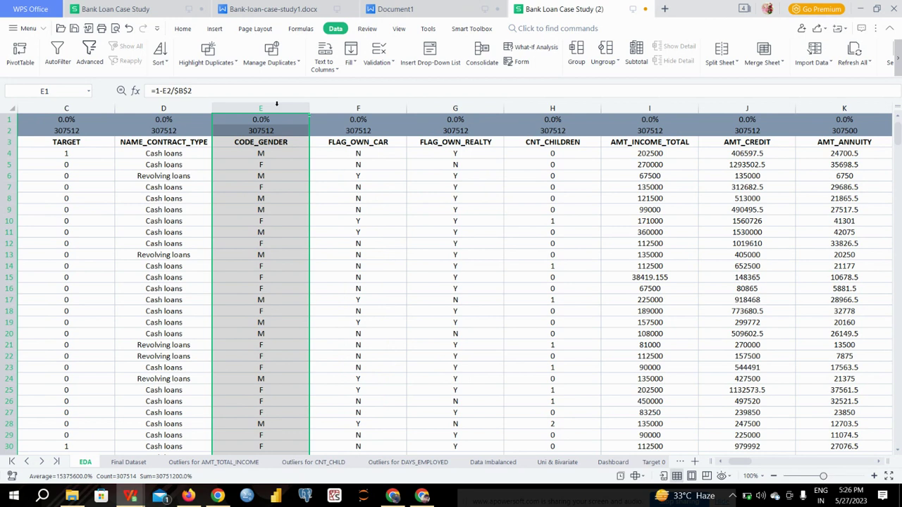
click(4, 119)
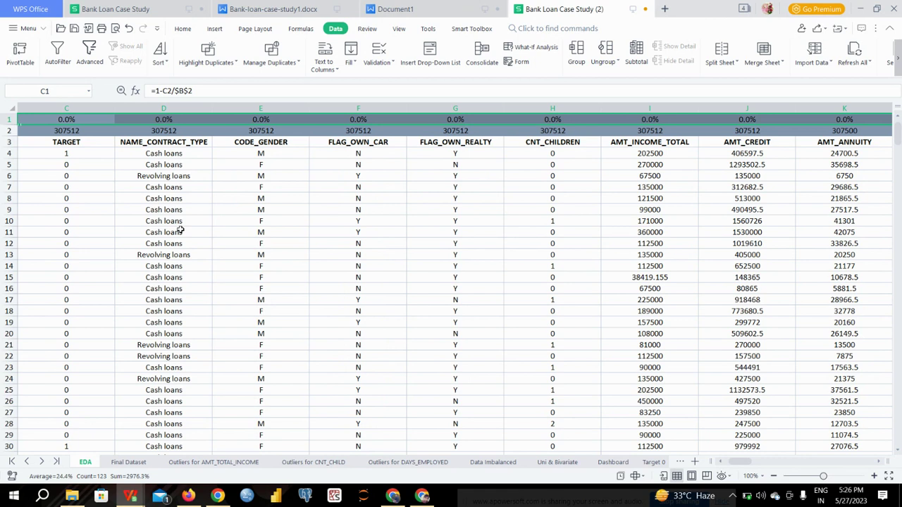
click(317, 310)
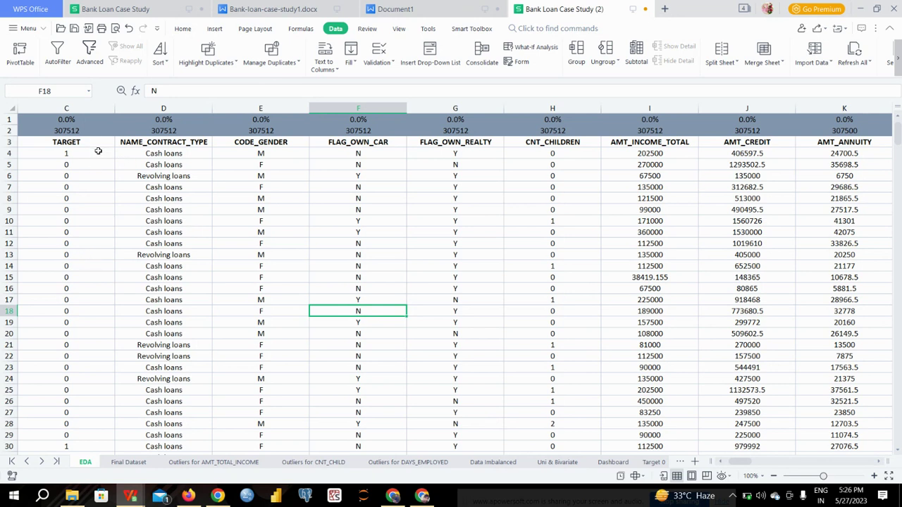
Step: Inspect the row-count formulas in B2 and D2 and the null-share formula =1-D2/$B$2 in D1
click(86, 130)
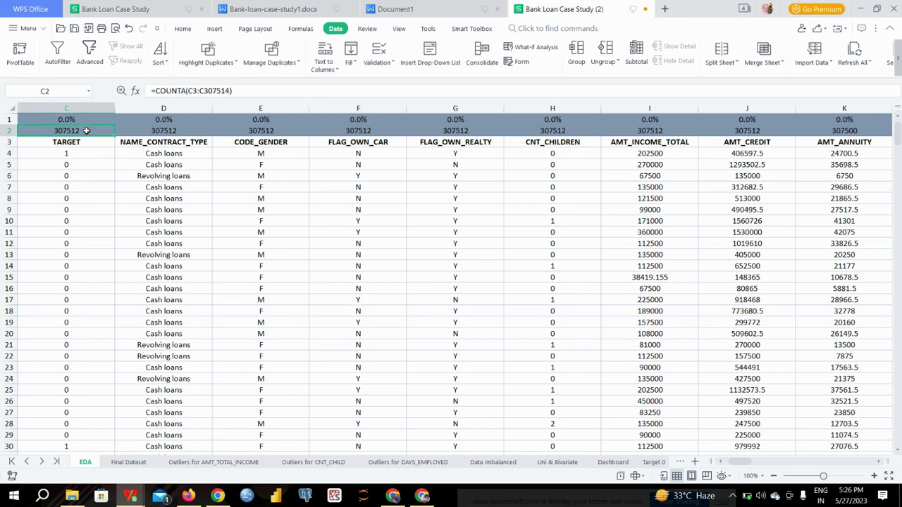
click(184, 131)
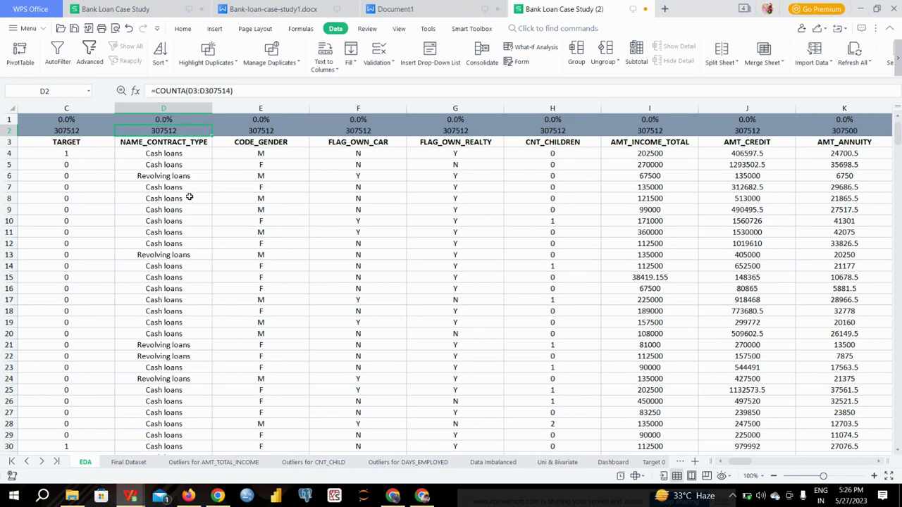
click(182, 122)
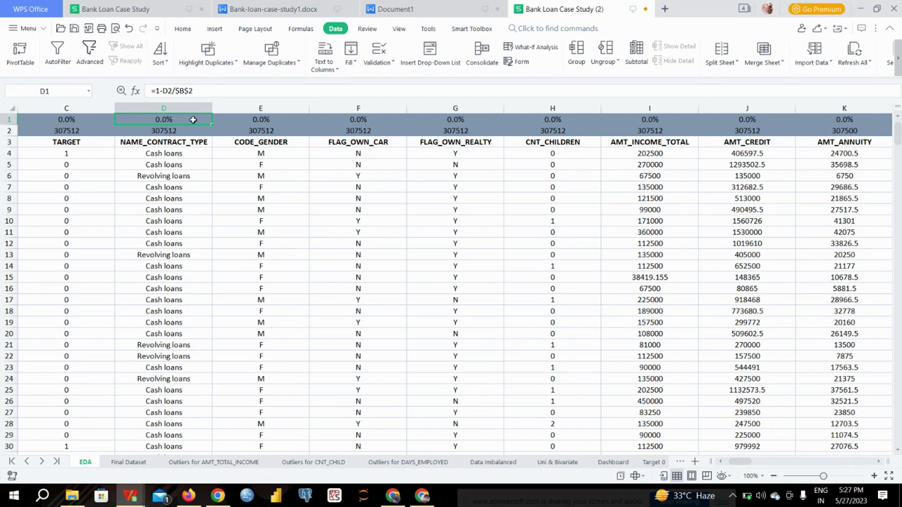
scroll(322, 169, right, 3)
scroll(321, 169, right, 3)
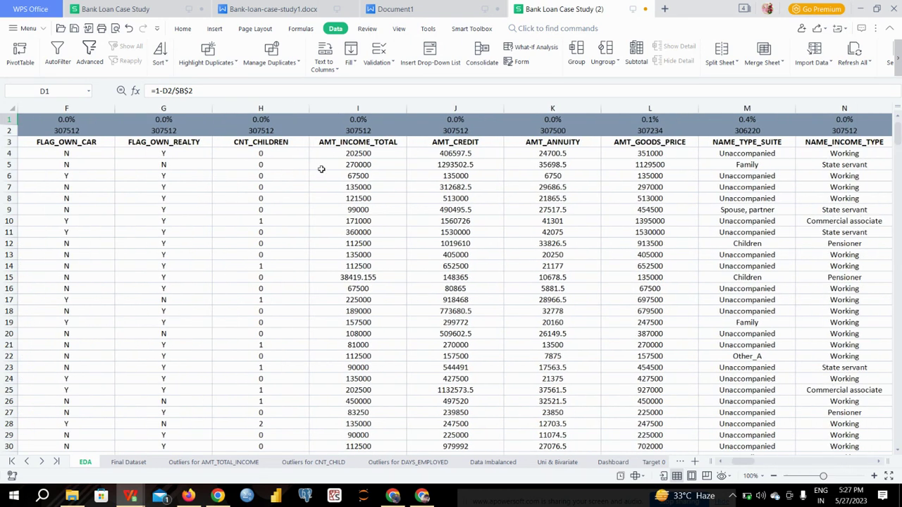
scroll(321, 169, right, 3)
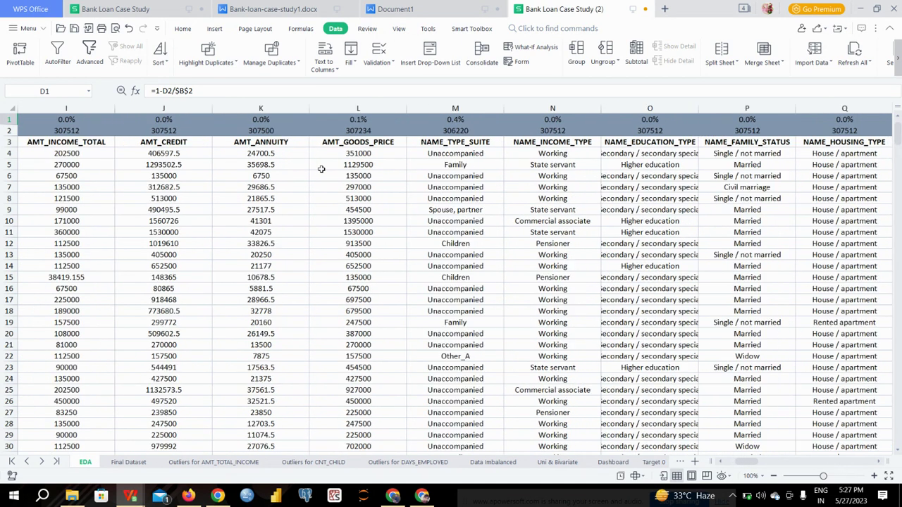
scroll(321, 169, right, 3)
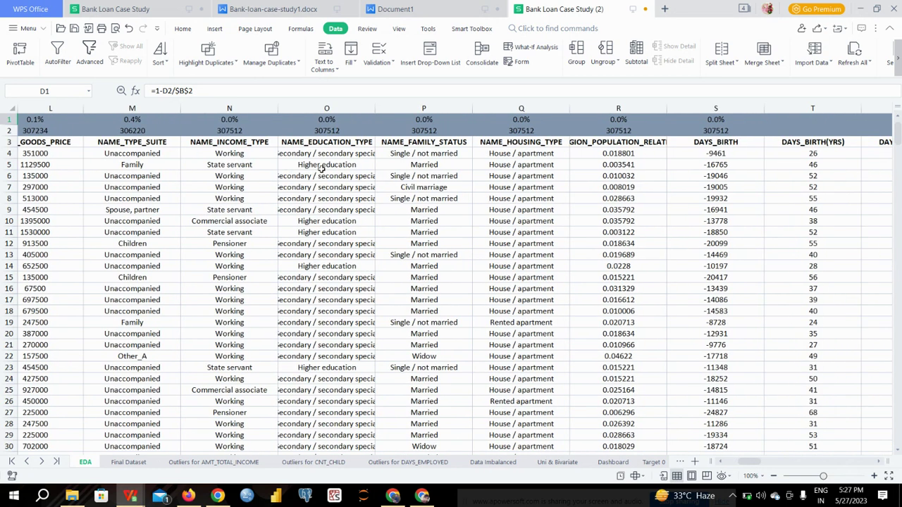
scroll(321, 170, right, 2)
scroll(321, 169, right, 2)
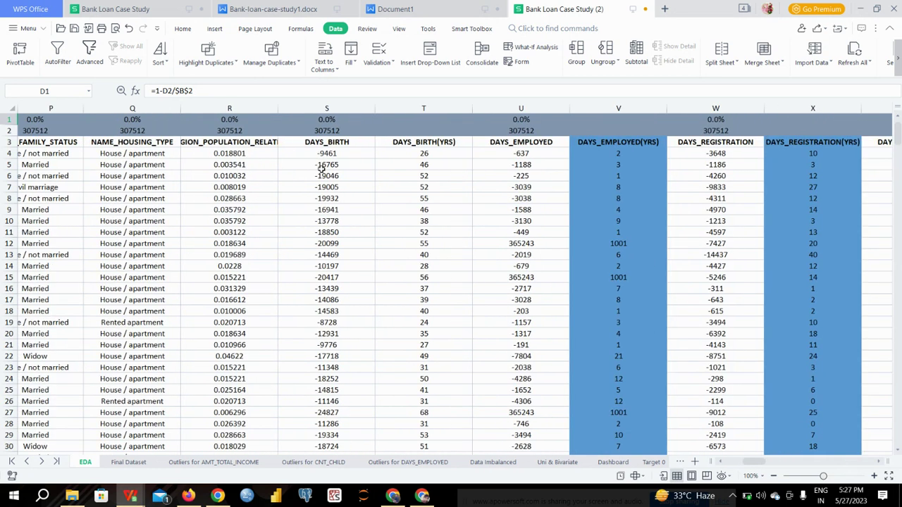
scroll(322, 169, right, 2)
scroll(321, 169, right, 1)
scroll(321, 169, right, 2)
scroll(321, 169, right, 2)
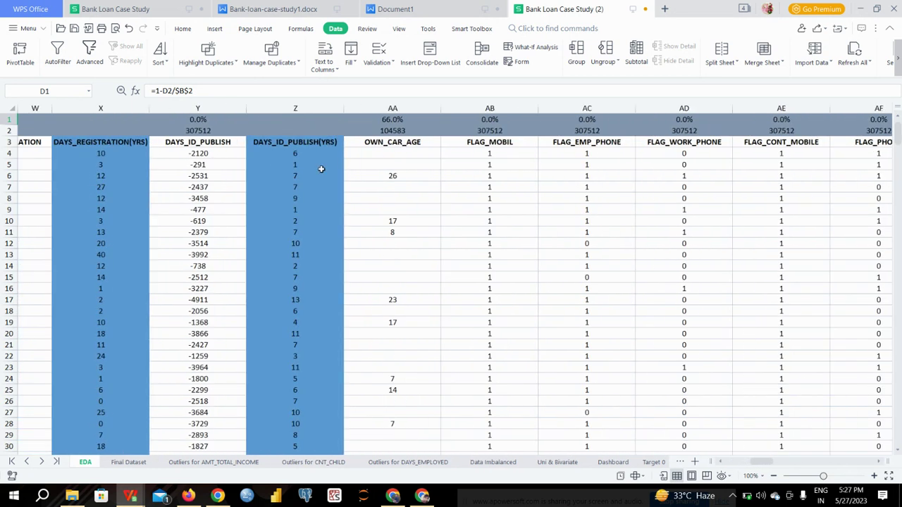
scroll(321, 169, right, 2)
scroll(321, 169, right, 2)
scroll(321, 169, right, 2)
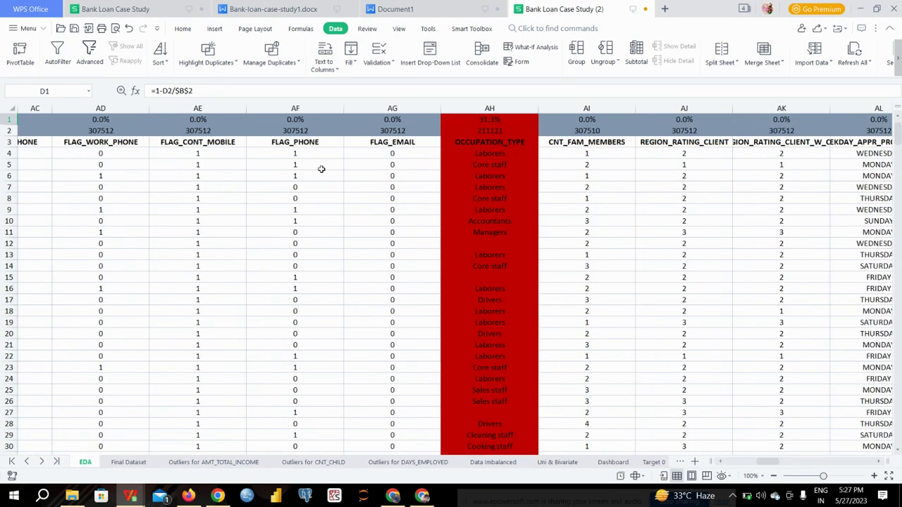
scroll(321, 169, right, 1)
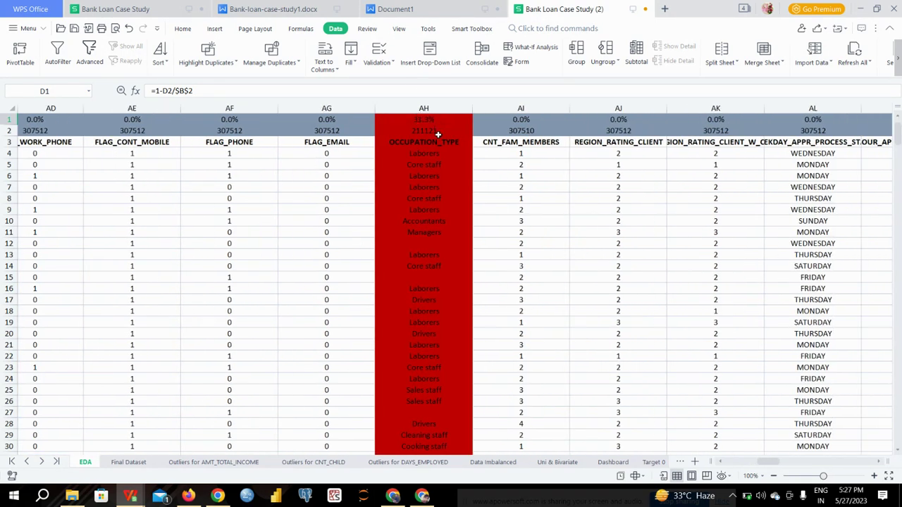
scroll(442, 204, right, 2)
scroll(442, 204, right, 2)
scroll(442, 204, right, 2)
scroll(442, 203, right, 1)
scroll(443, 204, right, 2)
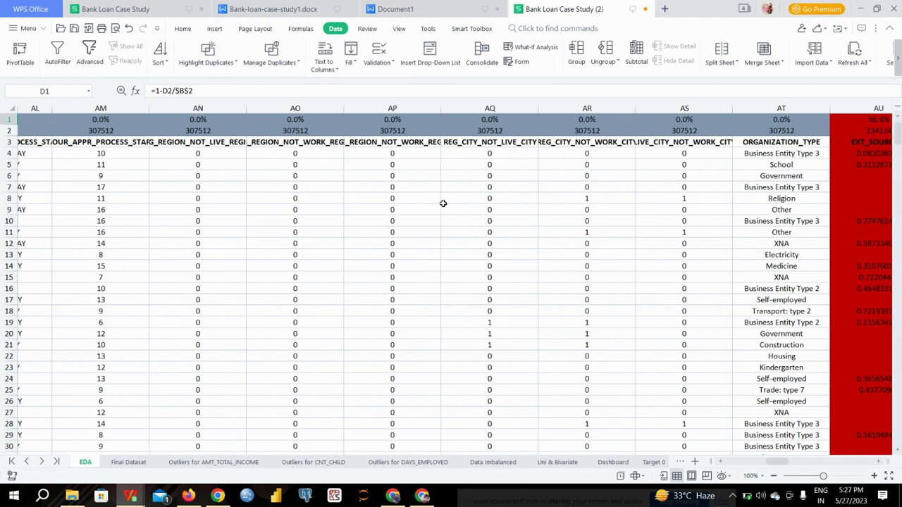
scroll(442, 204, right, 2)
scroll(442, 204, right, 2)
scroll(443, 204, right, 1)
scroll(442, 203, right, 1)
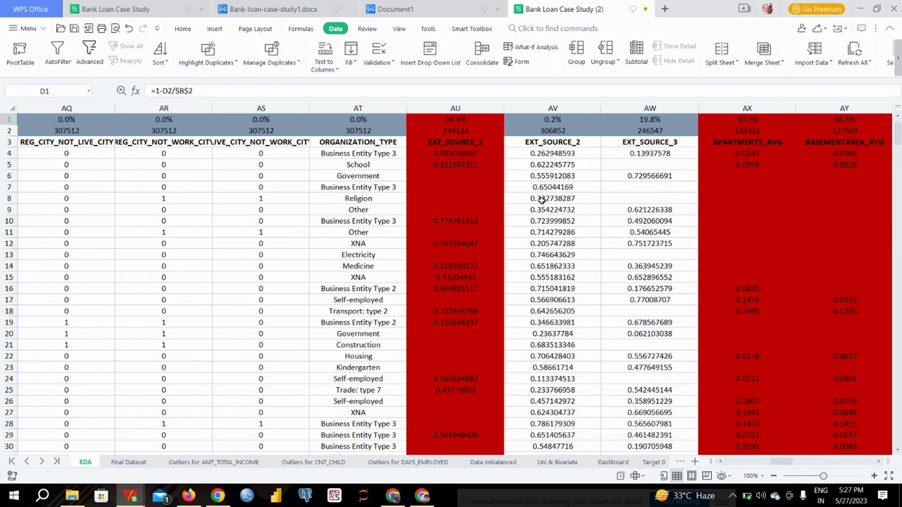
scroll(541, 199, right, 2)
scroll(612, 237, right, 2)
scroll(612, 237, right, 1)
scroll(612, 236, right, 2)
scroll(612, 237, right, 2)
scroll(612, 237, right, 1)
scroll(612, 237, right, 3)
scroll(612, 236, right, 5)
scroll(610, 237, right, 5)
scroll(610, 237, right, 5)
scroll(610, 237, right, 5)
scroll(610, 238, right, 1)
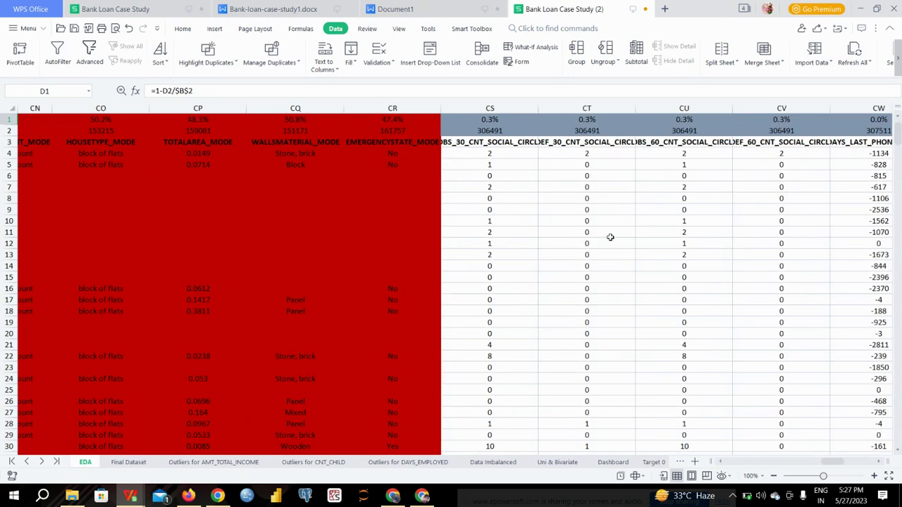
scroll(610, 237, right, 6)
scroll(610, 238, right, 3)
scroll(610, 237, right, 8)
scroll(610, 238, right, 8)
scroll(610, 237, right, 9)
scroll(610, 237, left, 10)
scroll(610, 237, left, 15)
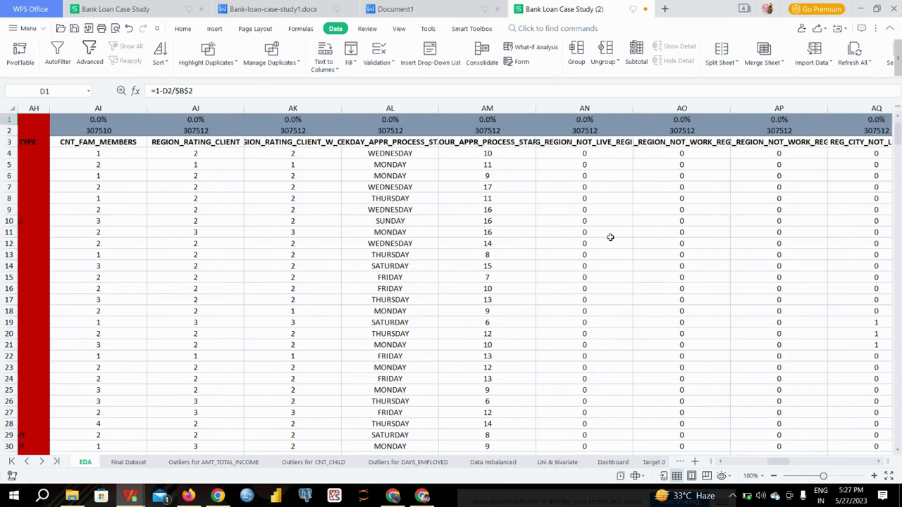
scroll(610, 238, left, 10)
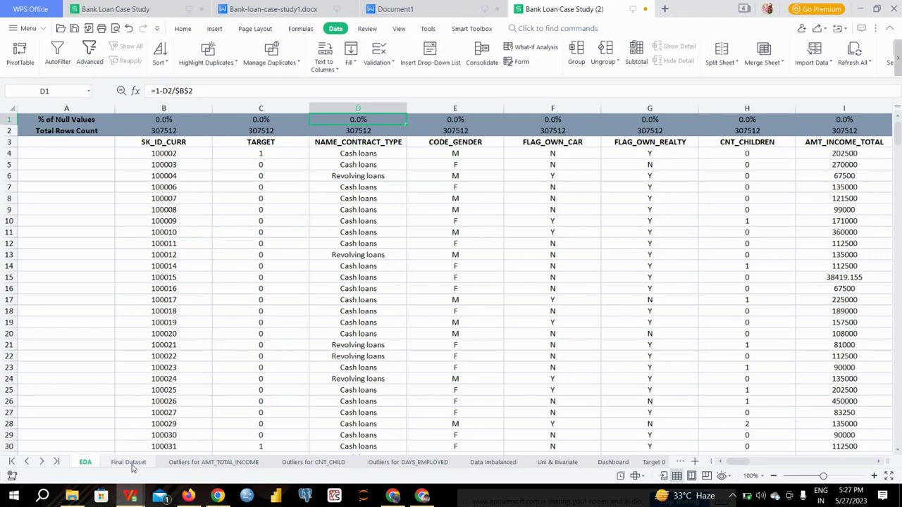
click(130, 464)
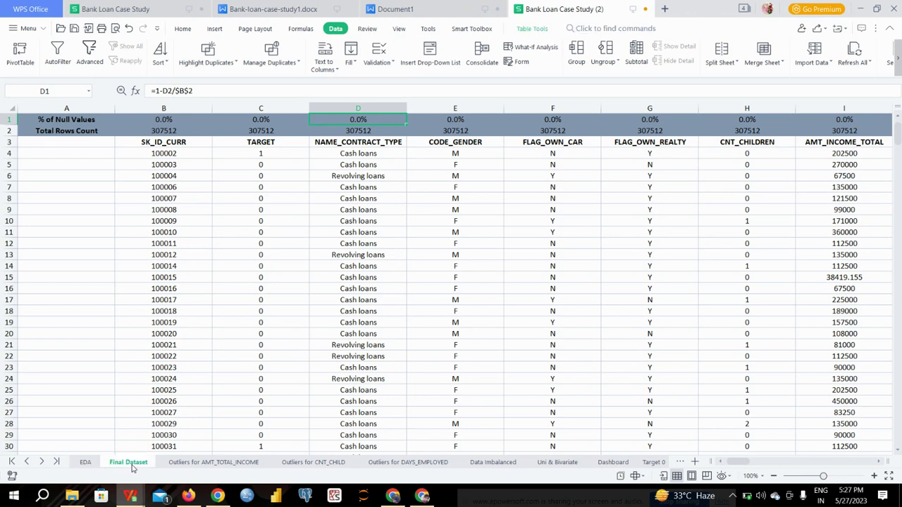
Step: Select the whole Final Dataset table, then its Index column and an SK_ID_CURR cell
key(ctrl+a)
click(99, 106)
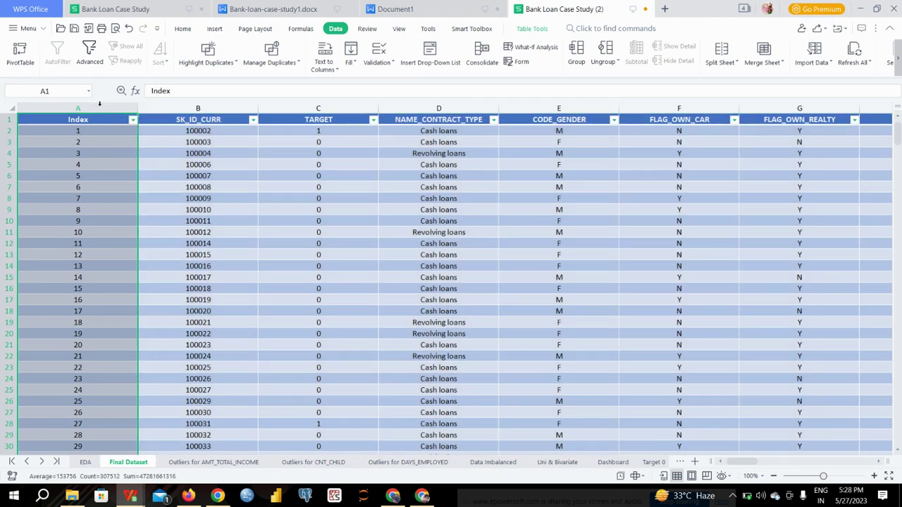
click(248, 176)
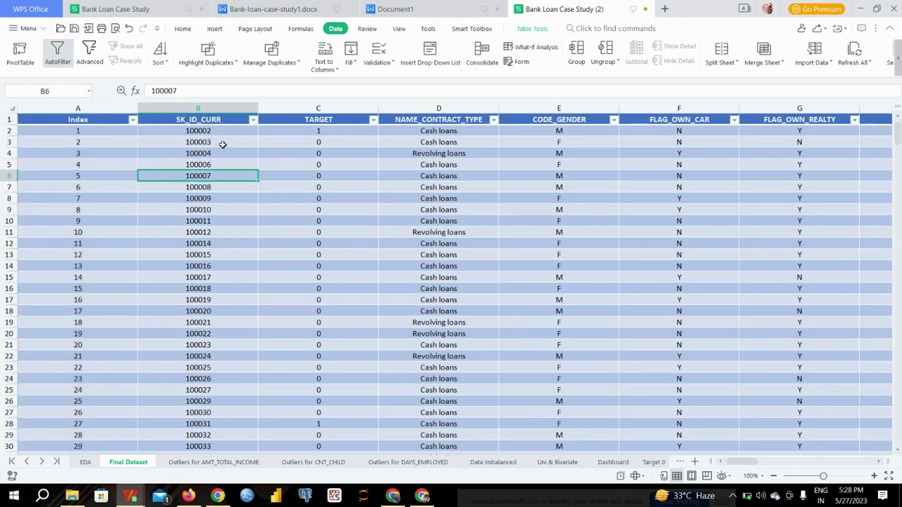
scroll(278, 248, right, 2)
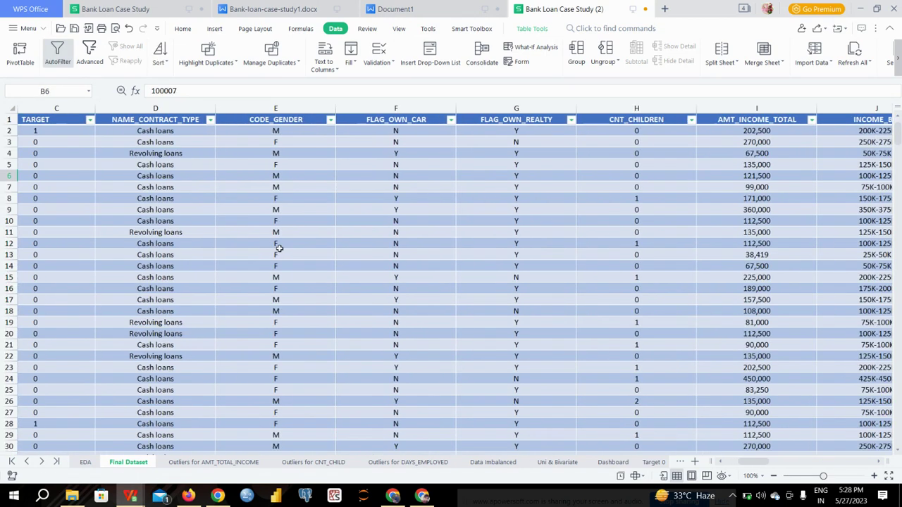
scroll(279, 248, right, 1)
scroll(279, 249, right, 1)
scroll(279, 249, left, 4)
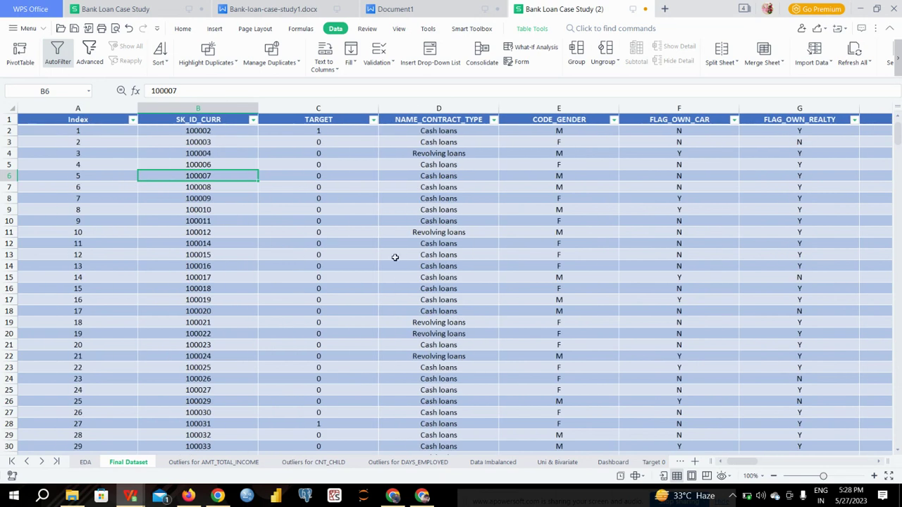
Step: Follow the first applicant's row across the INCOME_BIN and CREDIT_BIN columns, then return to EDA
click(7, 131)
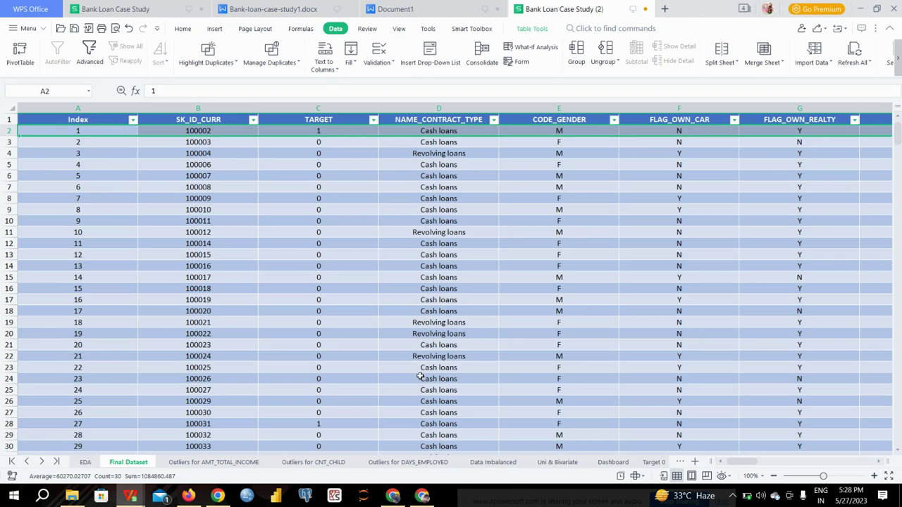
scroll(419, 374, right, 4)
scroll(419, 375, right, 2)
scroll(419, 375, right, 1)
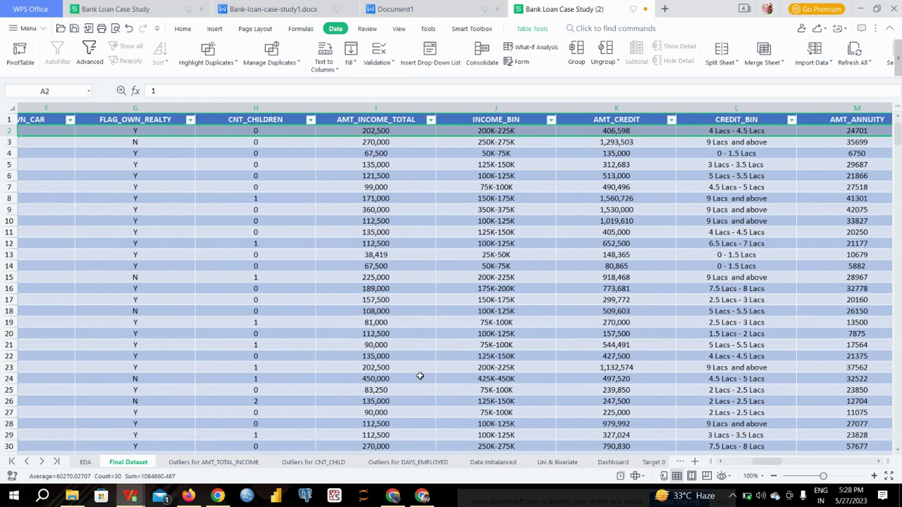
scroll(419, 375, right, 1)
scroll(419, 375, left, 2)
scroll(419, 375, left, 1)
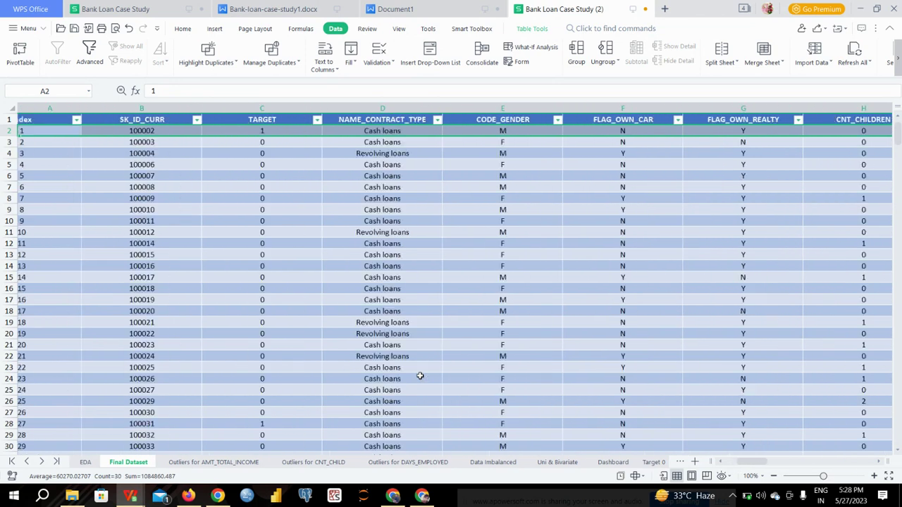
scroll(419, 375, left, 2)
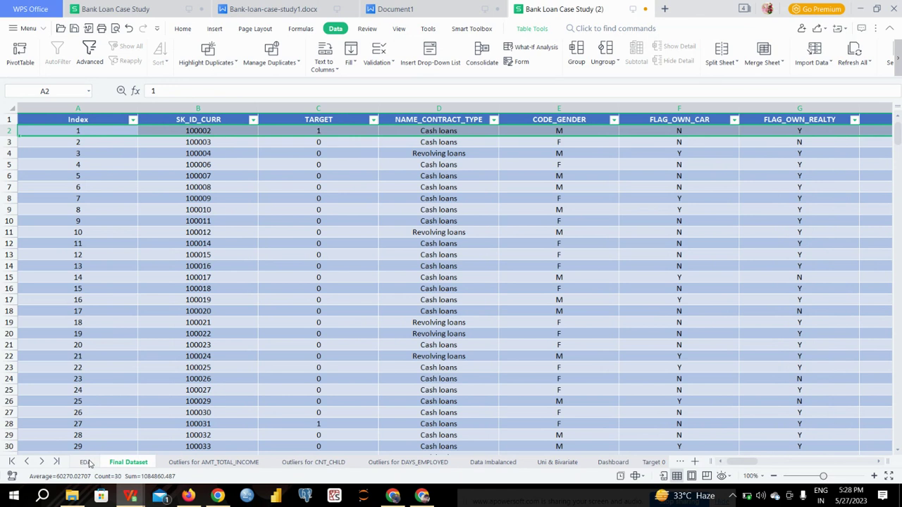
click(86, 462)
scroll(496, 353, right, 2)
scroll(496, 352, right, 1)
scroll(496, 353, right, 2)
scroll(497, 352, right, 2)
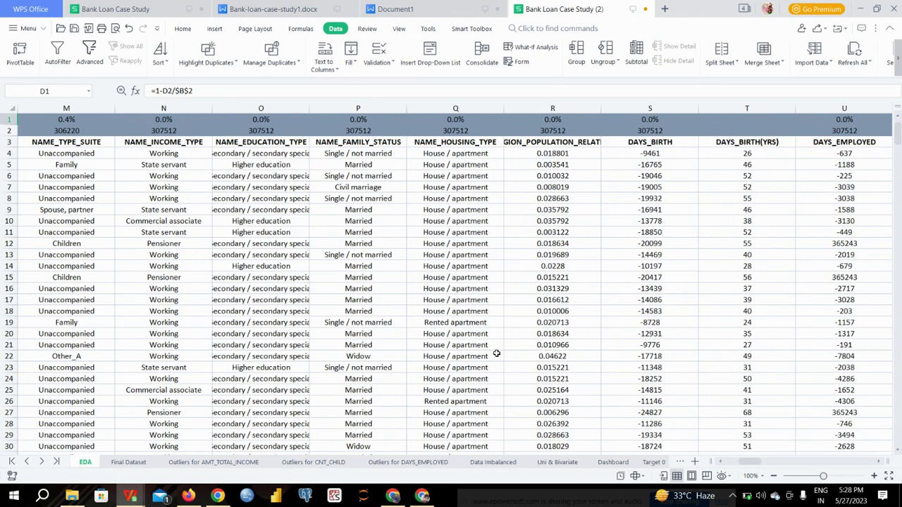
scroll(497, 353, right, 3)
scroll(497, 353, right, 2)
scroll(496, 353, right, 1)
scroll(496, 353, right, 1)
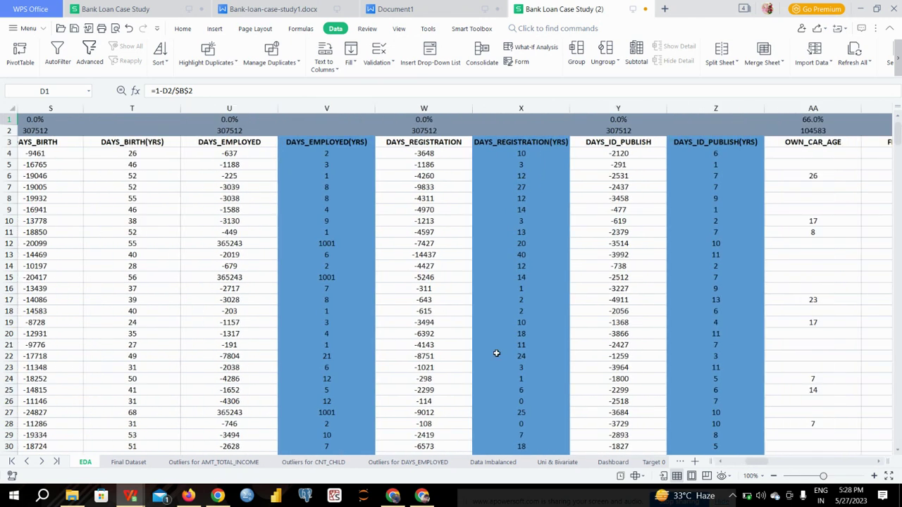
scroll(497, 353, right, 1)
scroll(496, 353, right, 1)
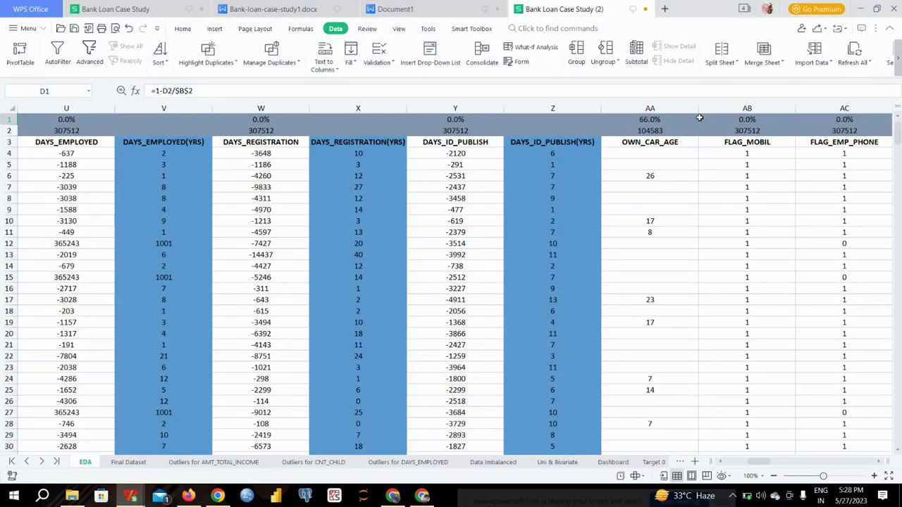
click(65, 143)
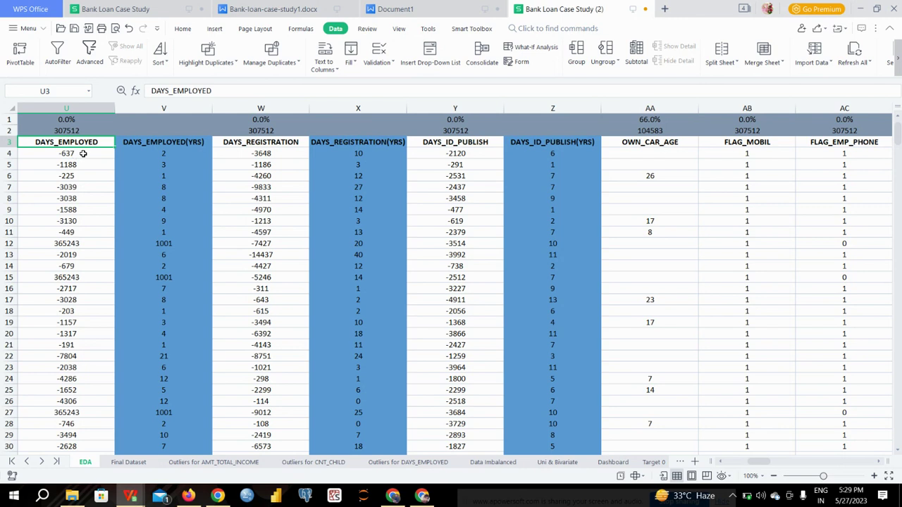
click(83, 153)
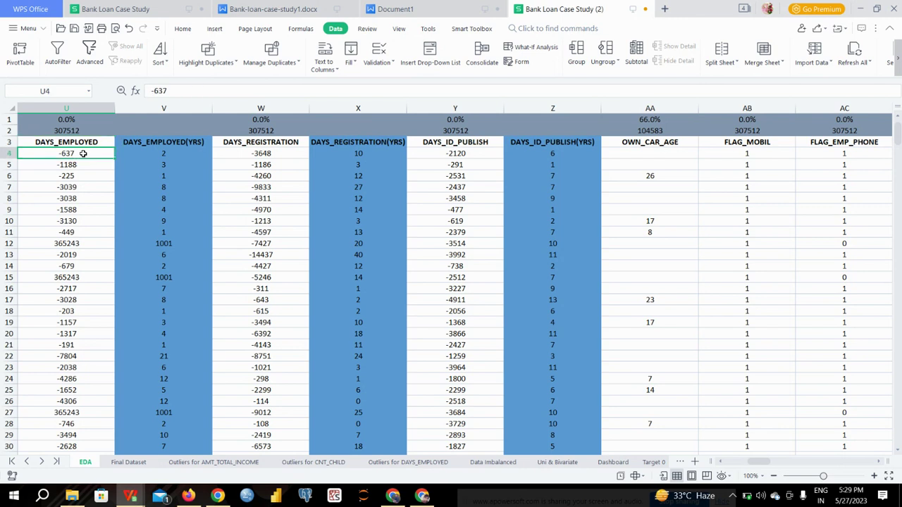
click(169, 153)
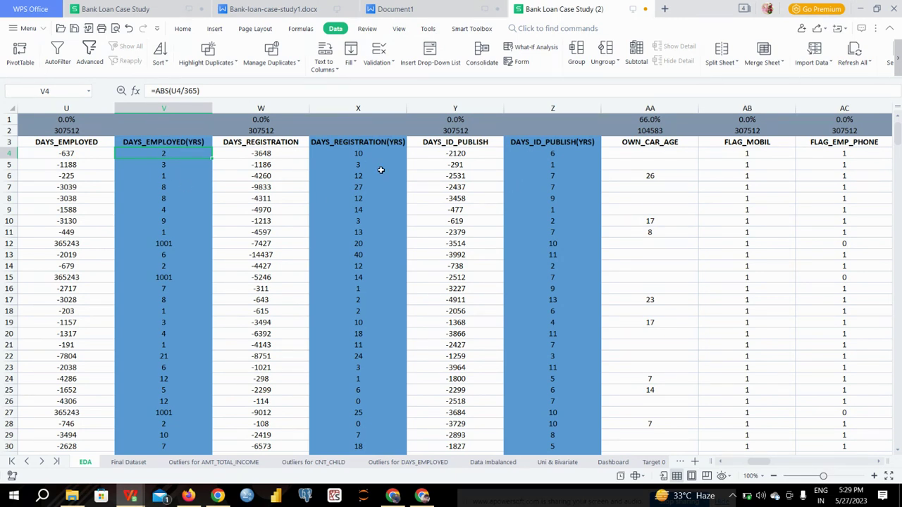
click(130, 464)
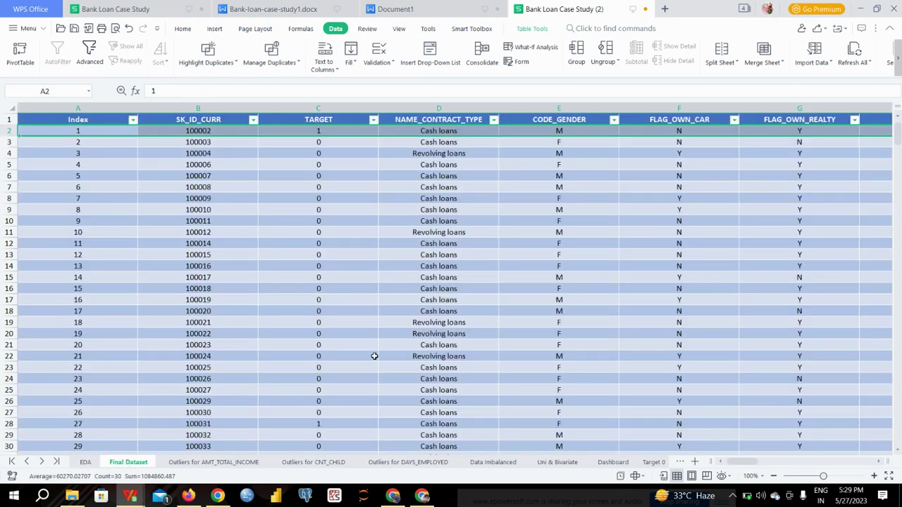
Step: Scroll the Final Dataset out to AMT_GOODS_PRICE through DAYS_BIRTH(Years), then back to Index
scroll(374, 356, right, 2)
scroll(374, 356, right, 1)
scroll(374, 355, right, 5)
scroll(374, 356, right, 5)
scroll(374, 356, right, 1)
scroll(374, 355, right, 5)
scroll(374, 355, left, 3)
scroll(374, 356, left, 1)
scroll(375, 356, left, 10)
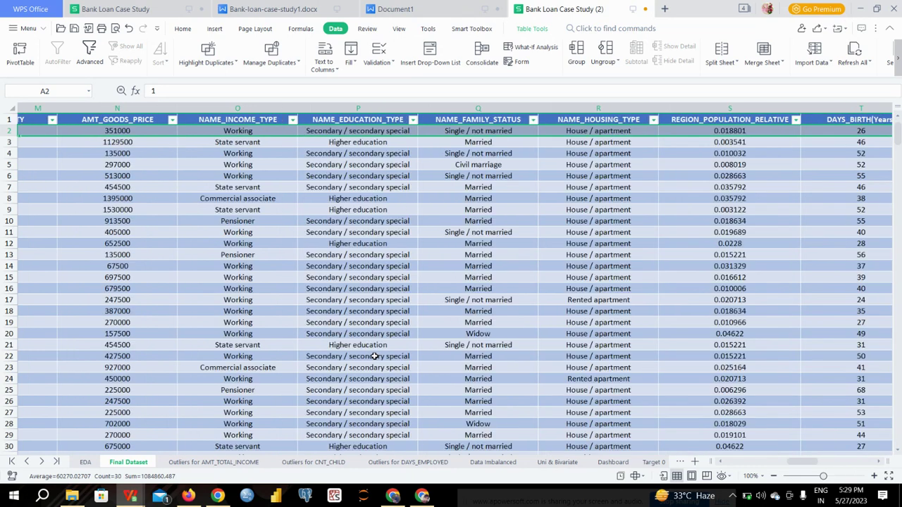
scroll(374, 356, left, 7)
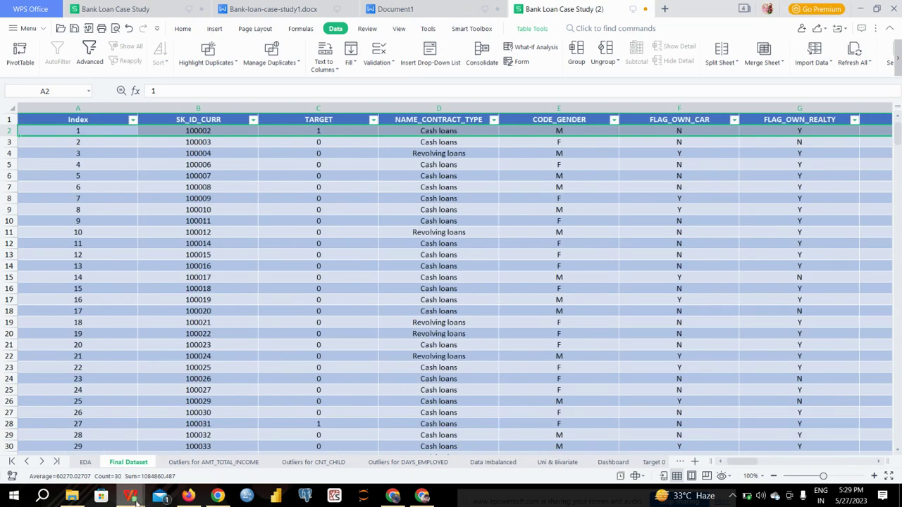
mouse_move(134, 498)
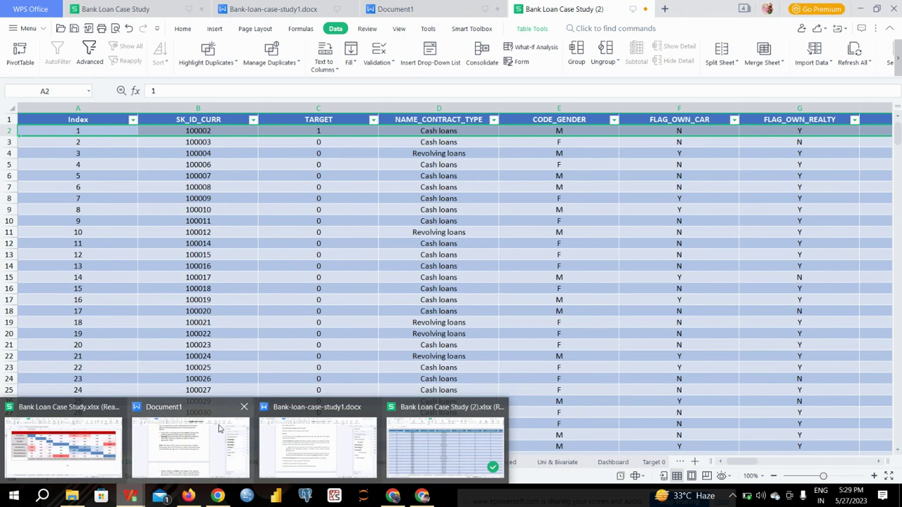
click(218, 429)
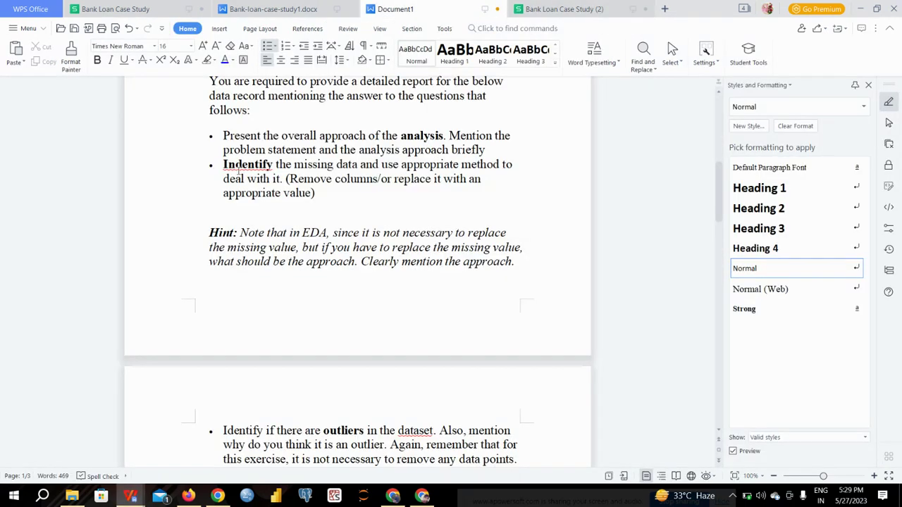
scroll(292, 298, down, 5)
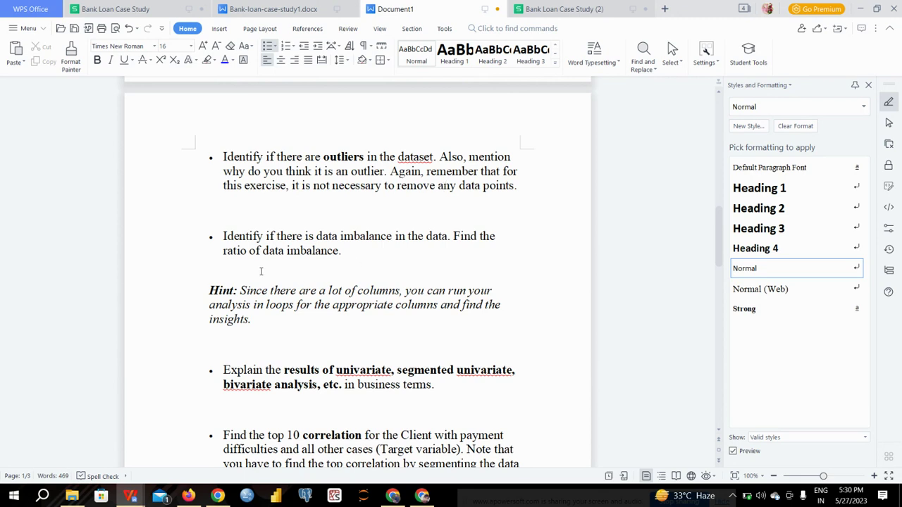
double_click(339, 157)
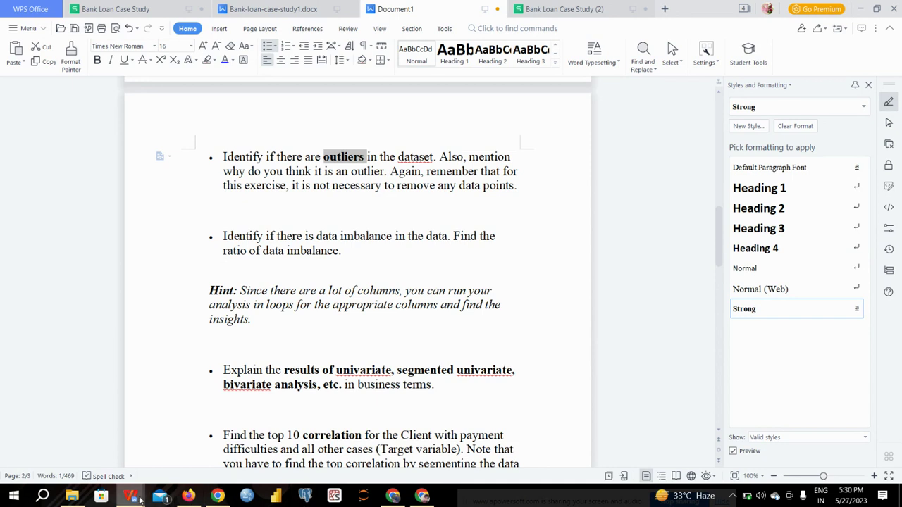
mouse_move(132, 496)
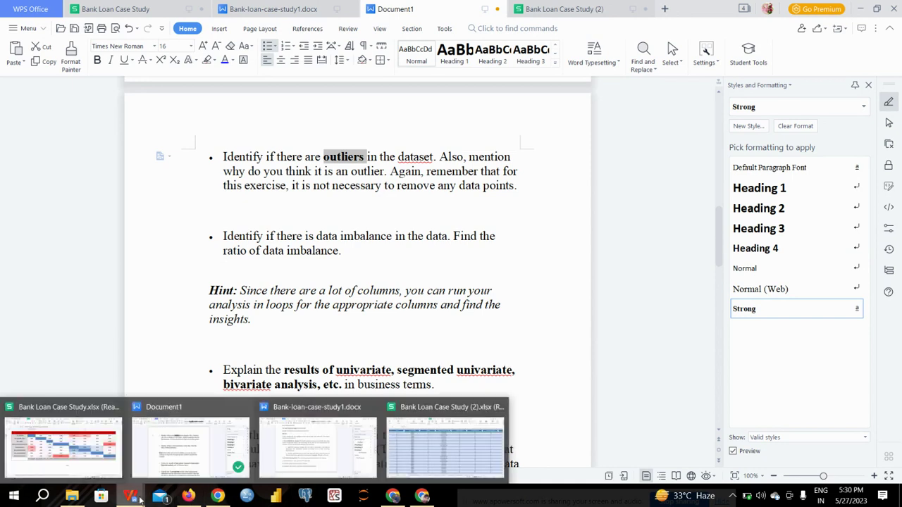
click(396, 452)
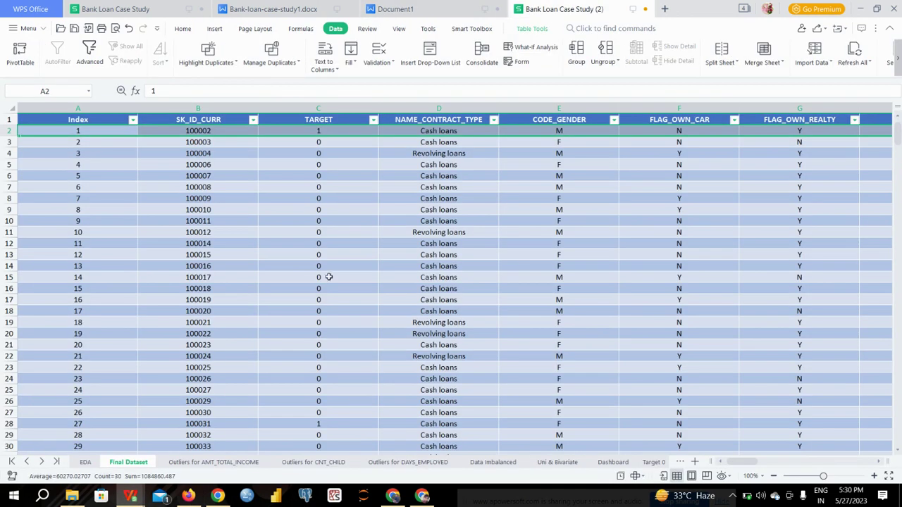
Step: Open the Outliers for AMT_TOTAL_INCOME sheet and check Quartile 1 and the AMT_INCOME_TOTAL column
click(199, 462)
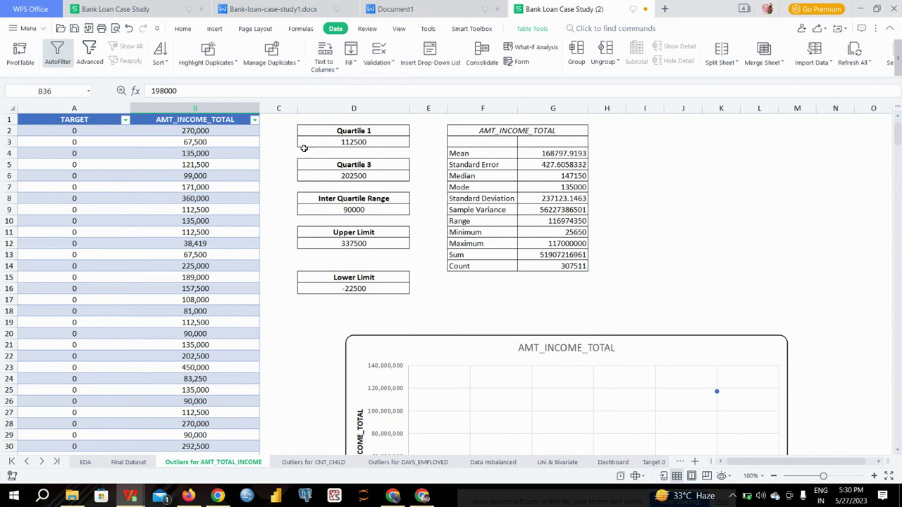
click(325, 131)
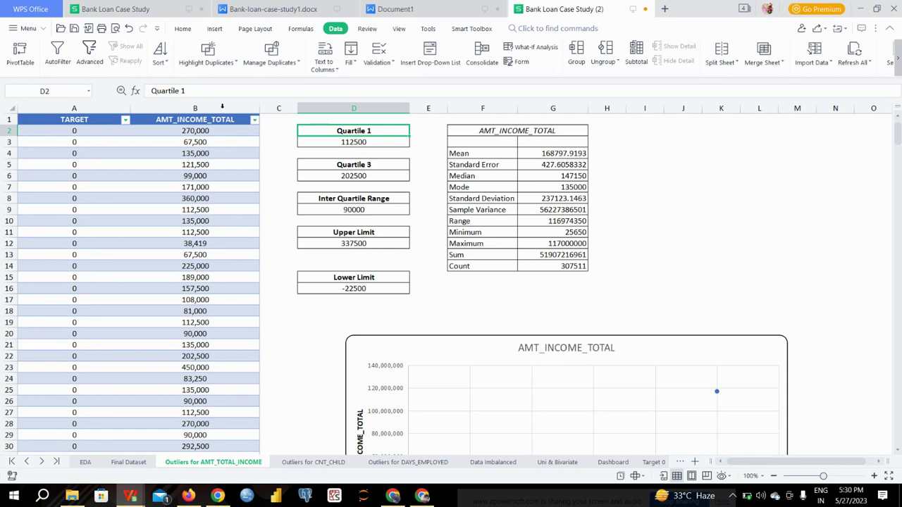
click(221, 107)
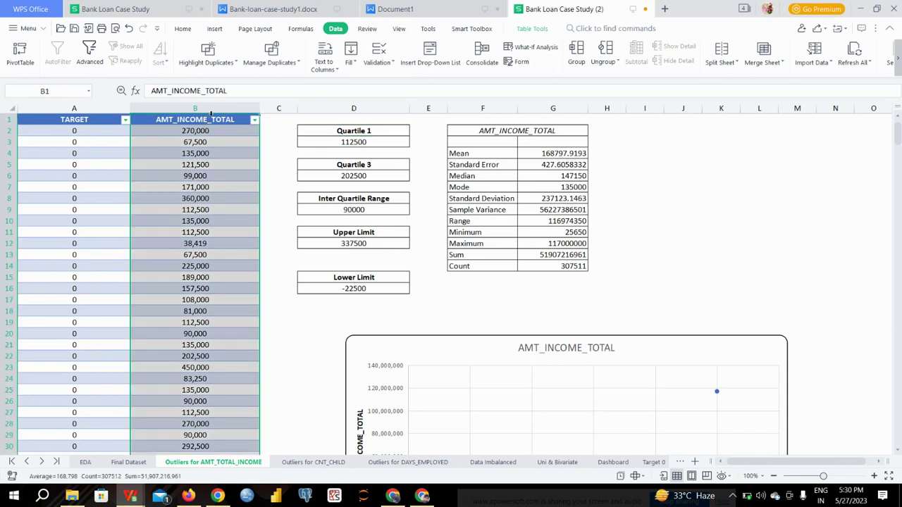
click(209, 120)
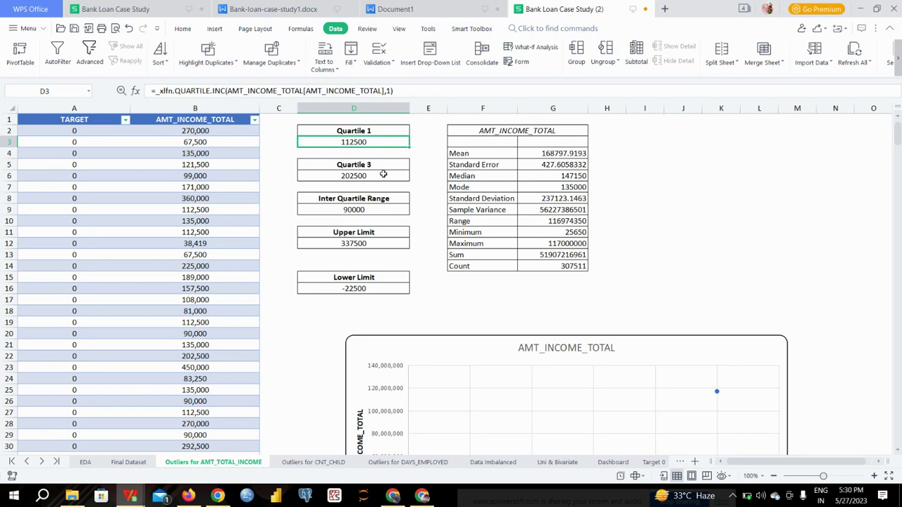
Step: Review the Quartile 3, IQR 90000, upper limit 337500 and lower limit -22500 formulas
click(383, 174)
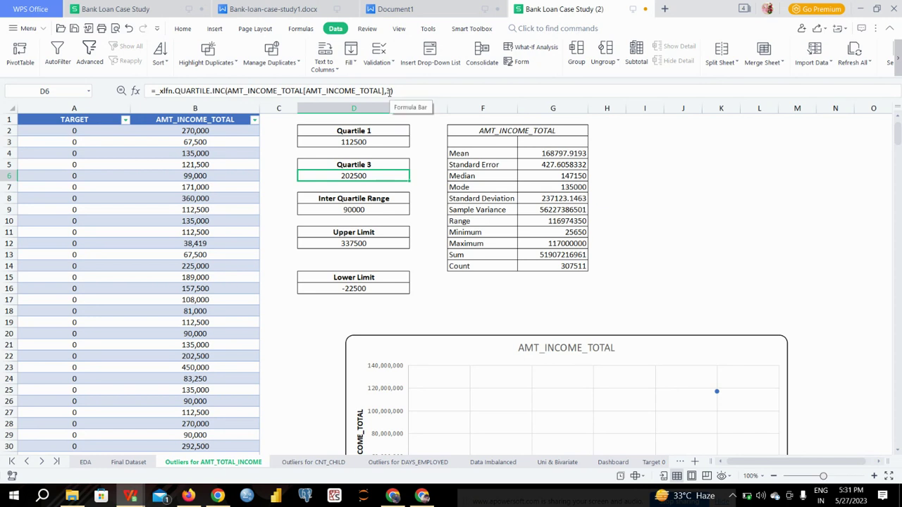
click(370, 209)
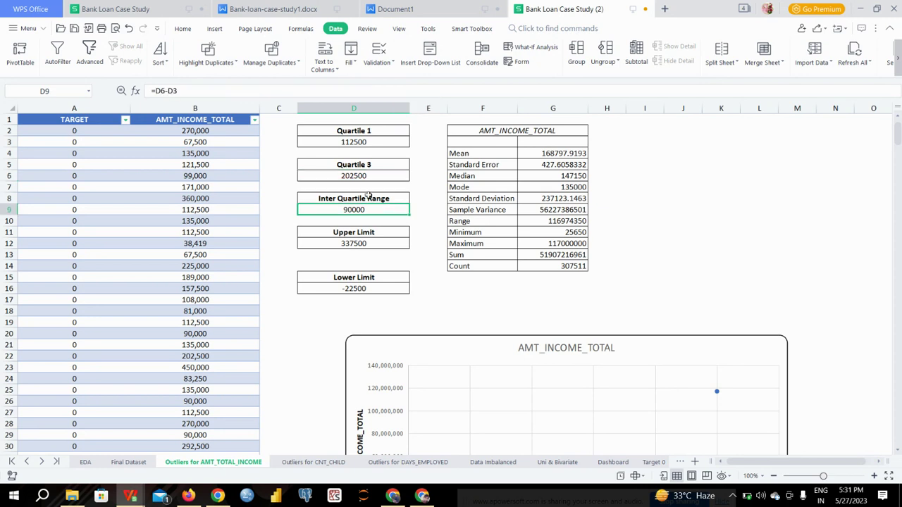
click(367, 177)
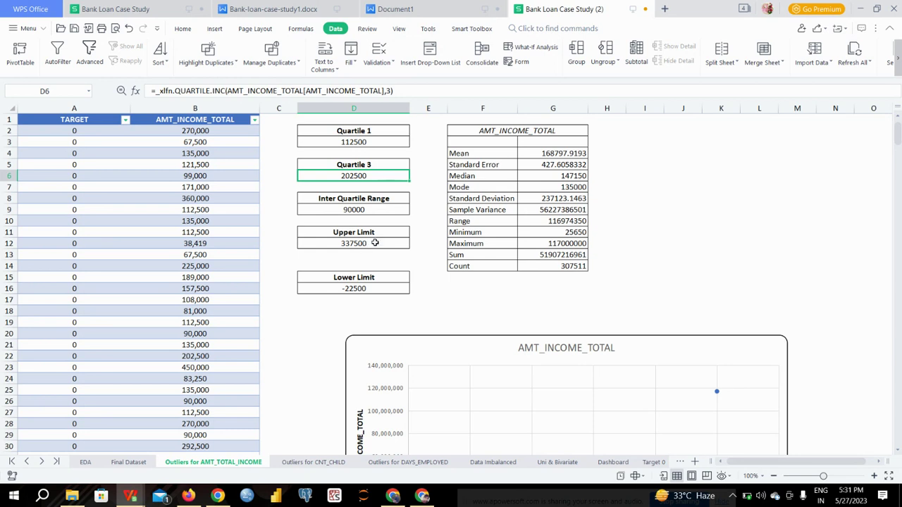
click(375, 242)
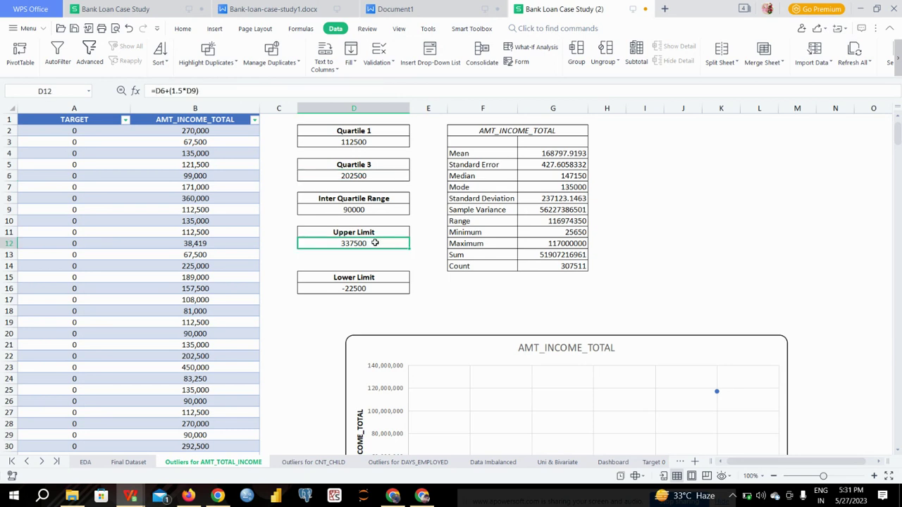
click(374, 288)
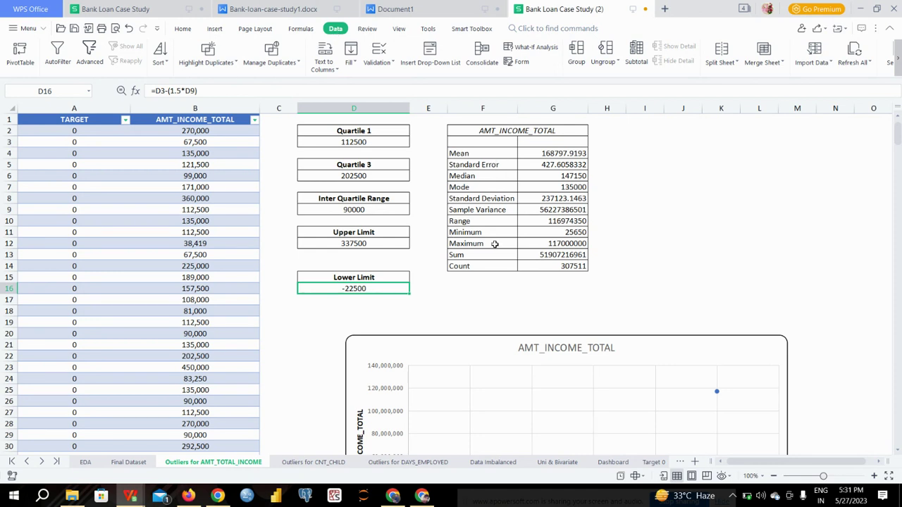
scroll(479, 269, down, 3)
scroll(479, 271, down, 1)
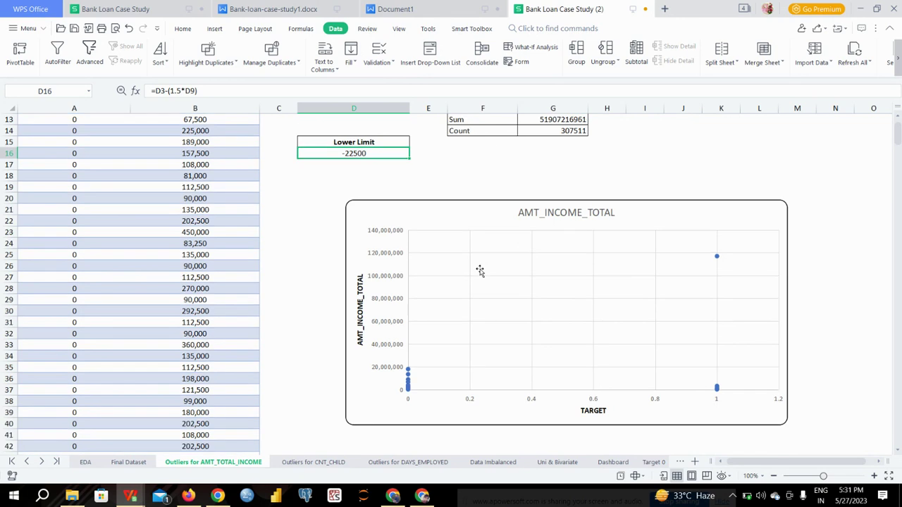
click(424, 414)
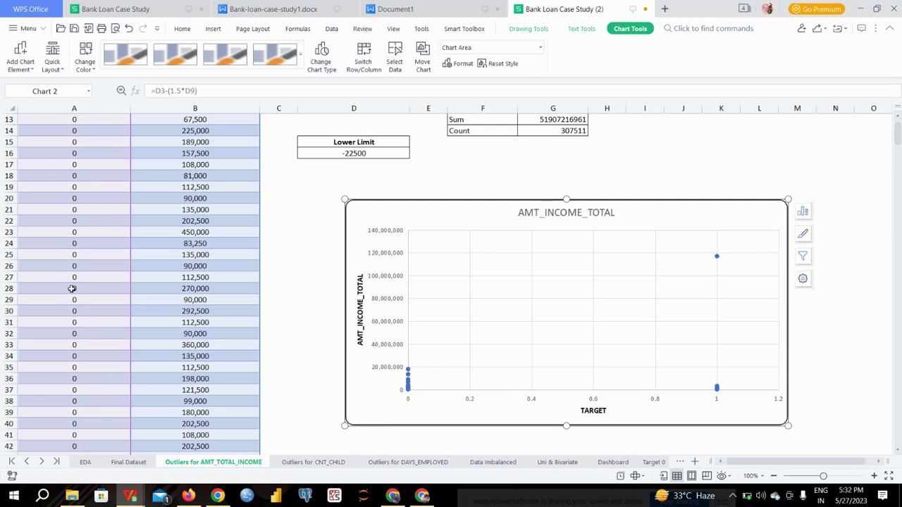
scroll(70, 289, up, 4)
scroll(85, 312, down, 4)
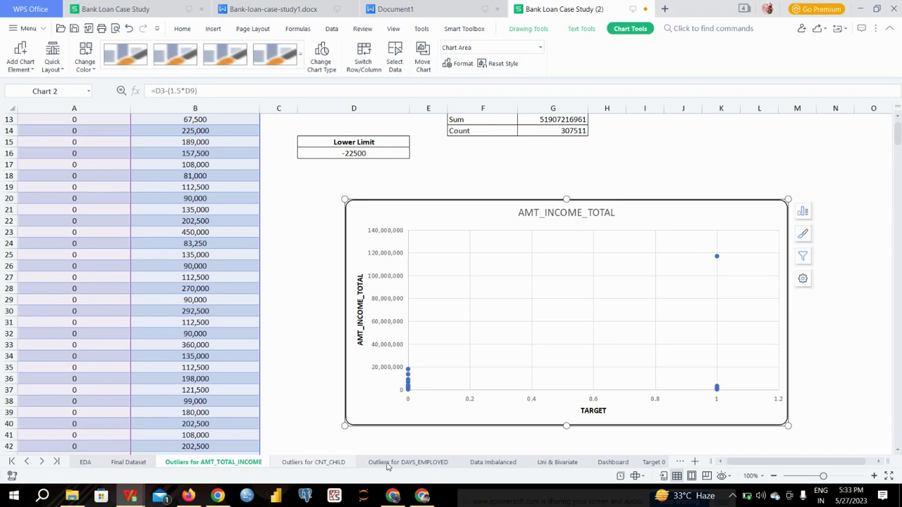
click(338, 464)
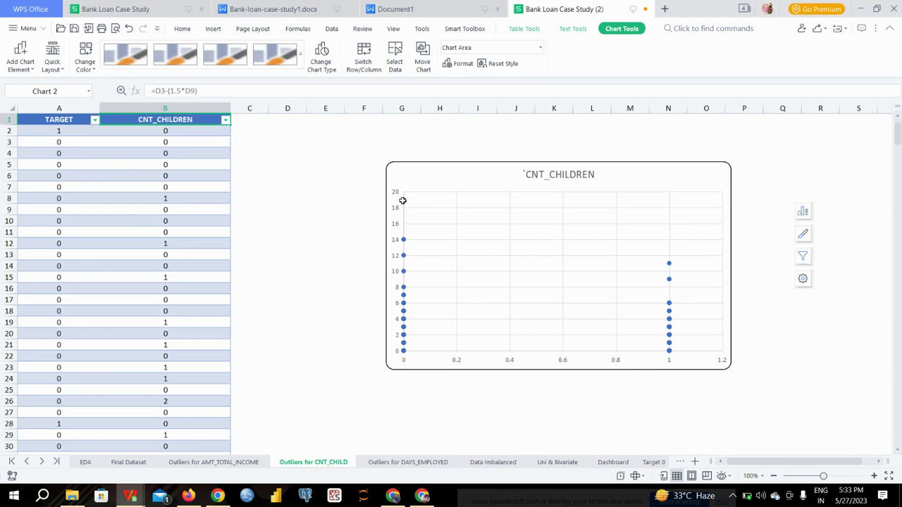
Step: Review the CNT_CHILDREN scatter chart, then move to the Outliers for DAYS_EMPLOYED sheet
click(403, 202)
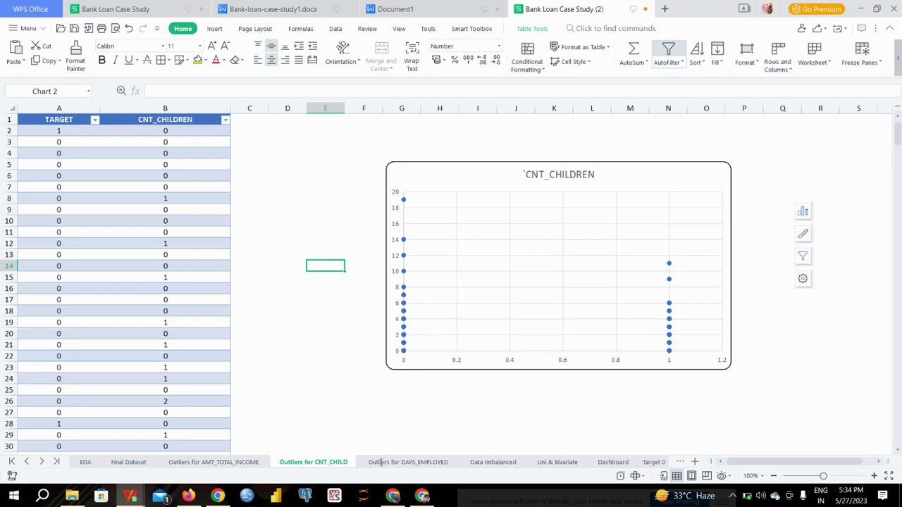
double_click(381, 462)
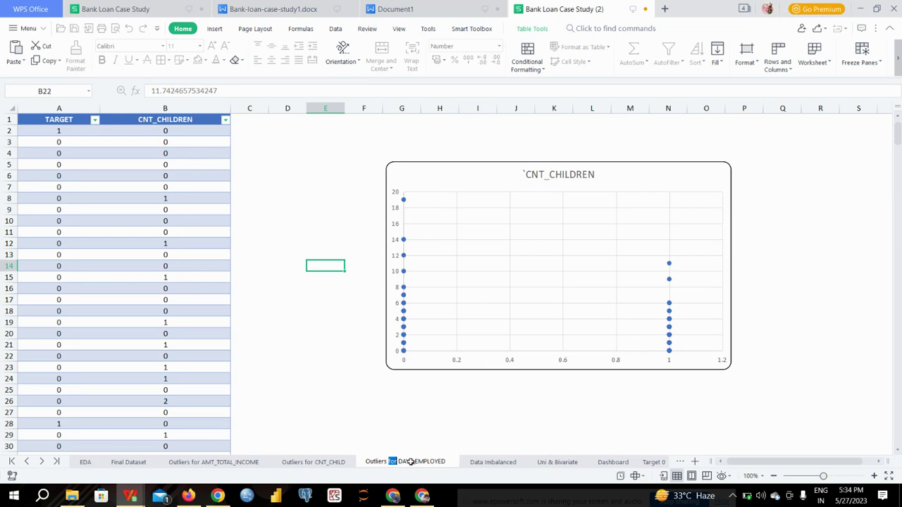
click(411, 461)
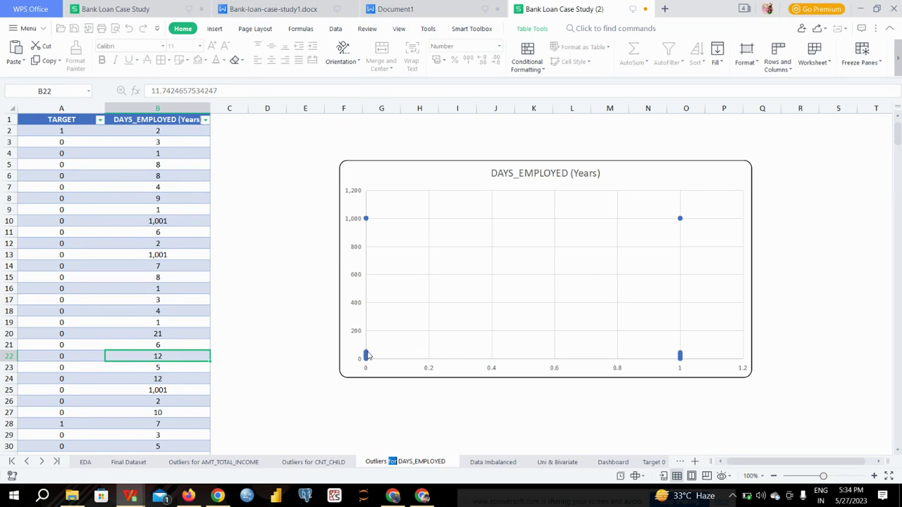
Step: Check the DAYS_EMPLOYED scatter's outlier point near 1,000 years, then bring up the Document1 brief
click(367, 336)
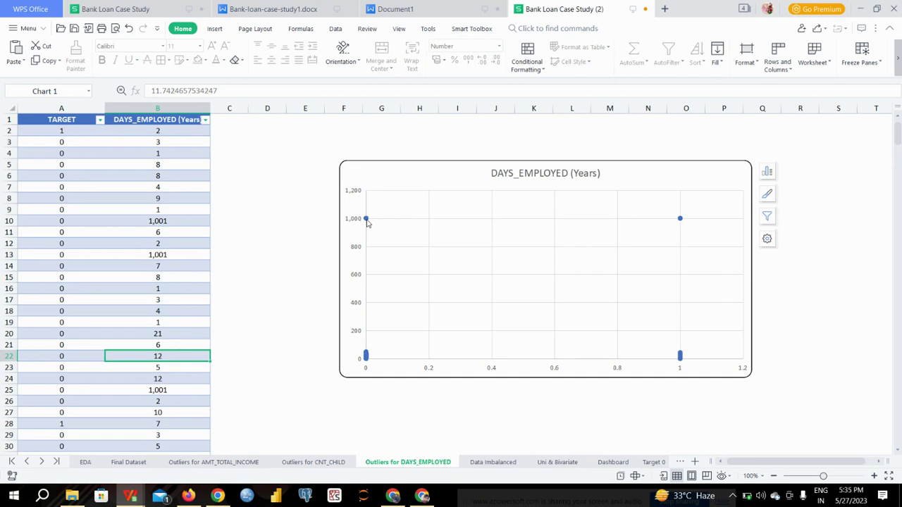
click(681, 221)
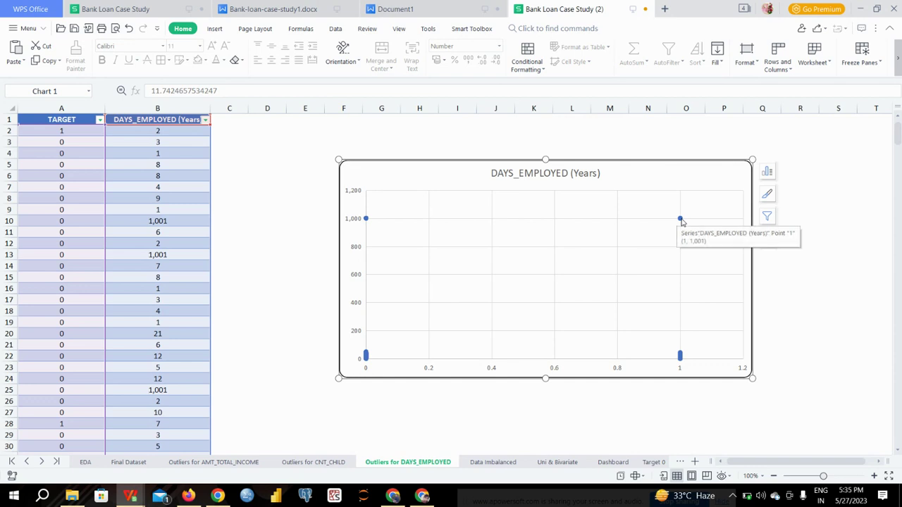
click(682, 222)
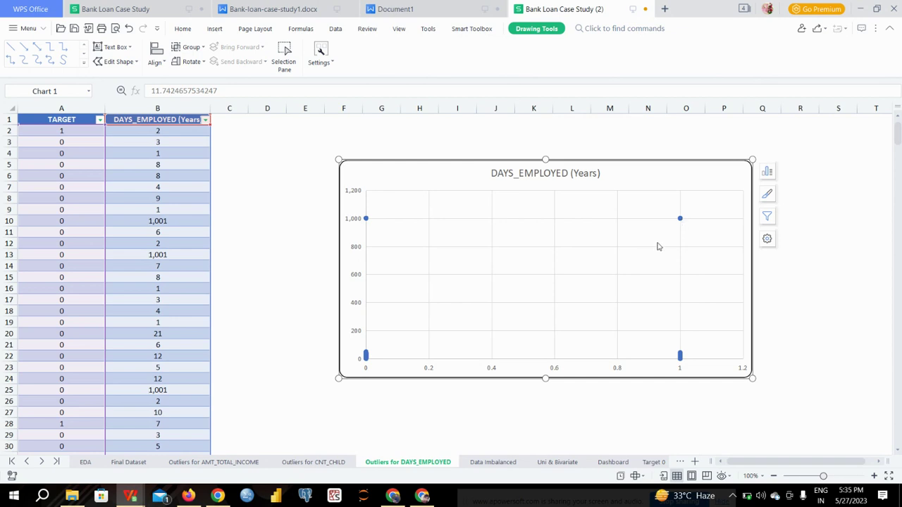
mouse_move(131, 497)
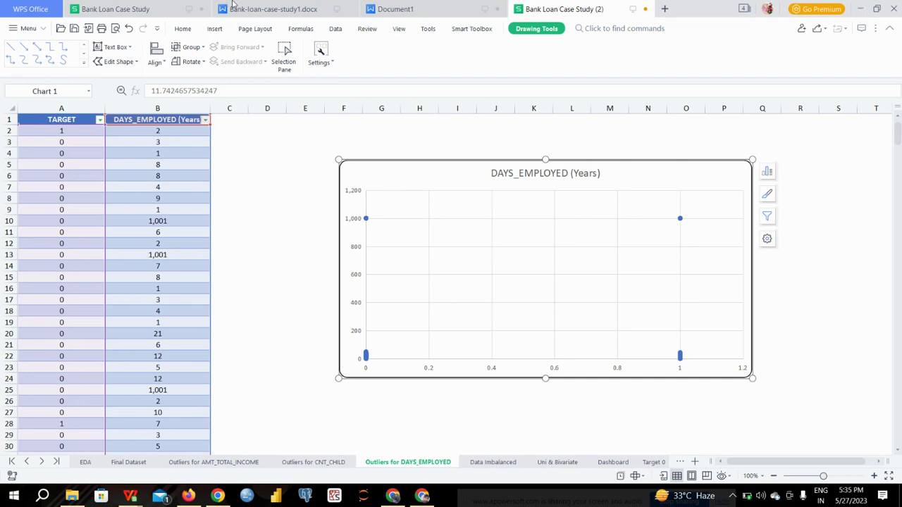
click(403, 9)
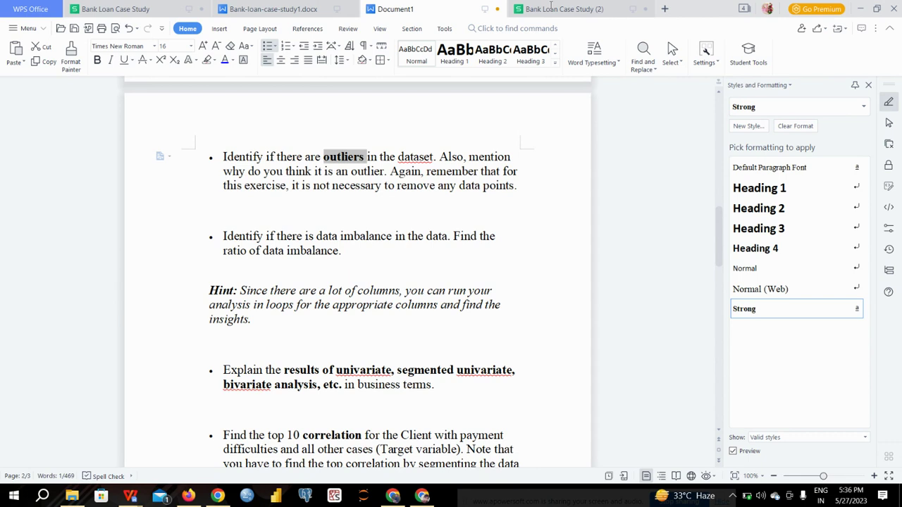
Step: Return to the Bank Loan Case Study (2) workbook and let the unresponsive Writer recover
click(588, 7)
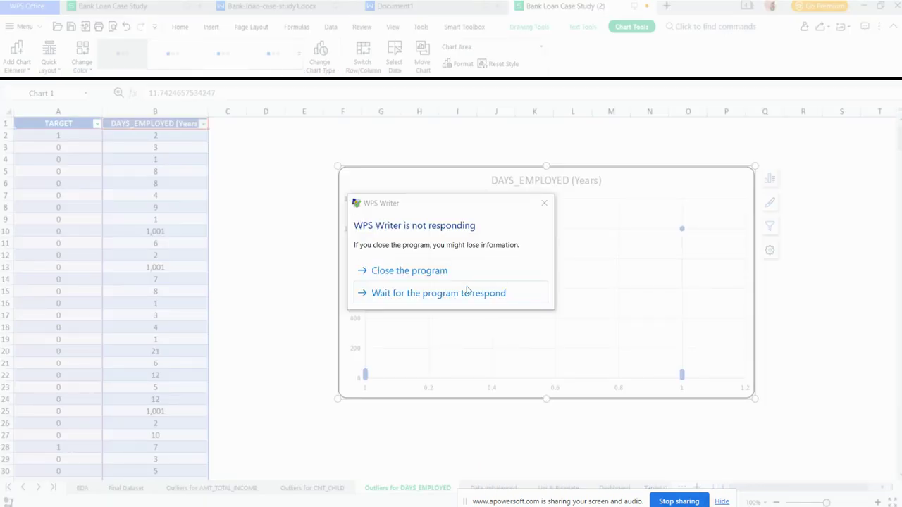
click(481, 293)
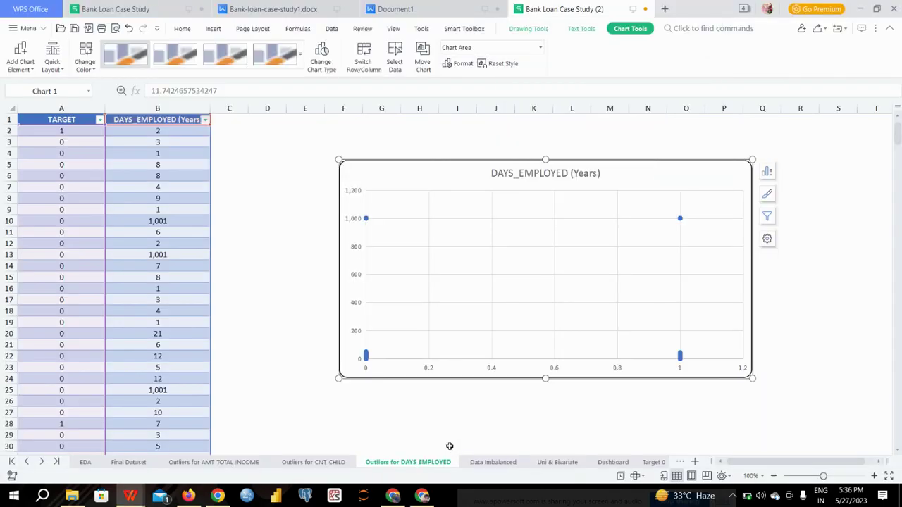
Step: Show the Data Imbalanced sheet: 282,686 zeros versus 24,825 ones, ratio 11.39
click(497, 463)
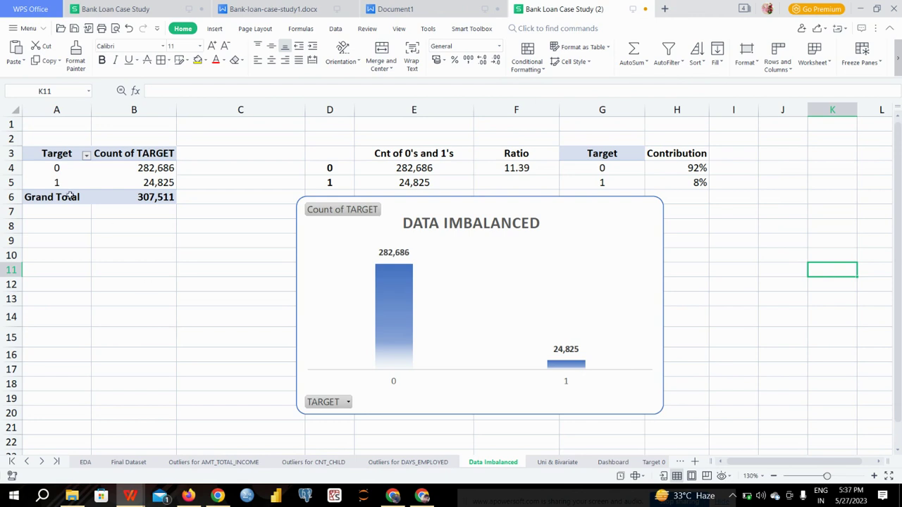
Step: Check the pivot's Target heading and F4's =E4/E5 ratio (11.39), then move to Uni & Bivariate
click(55, 157)
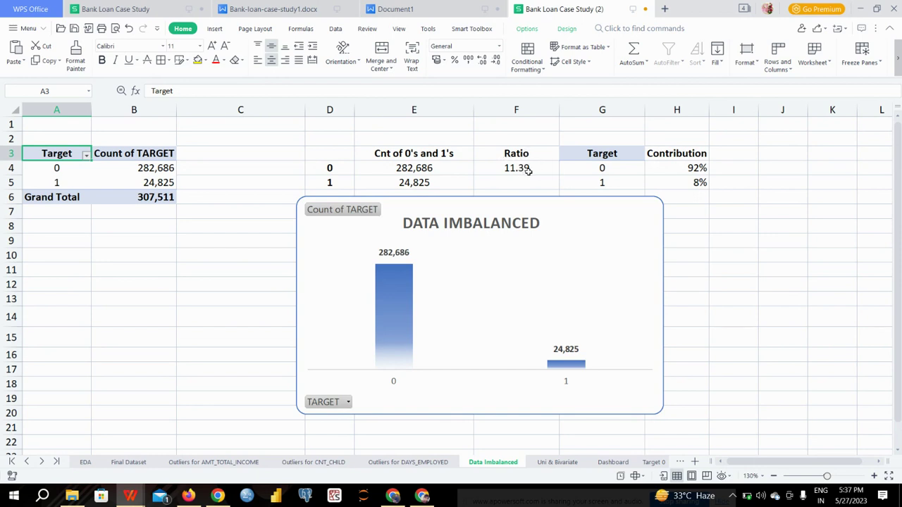
click(528, 170)
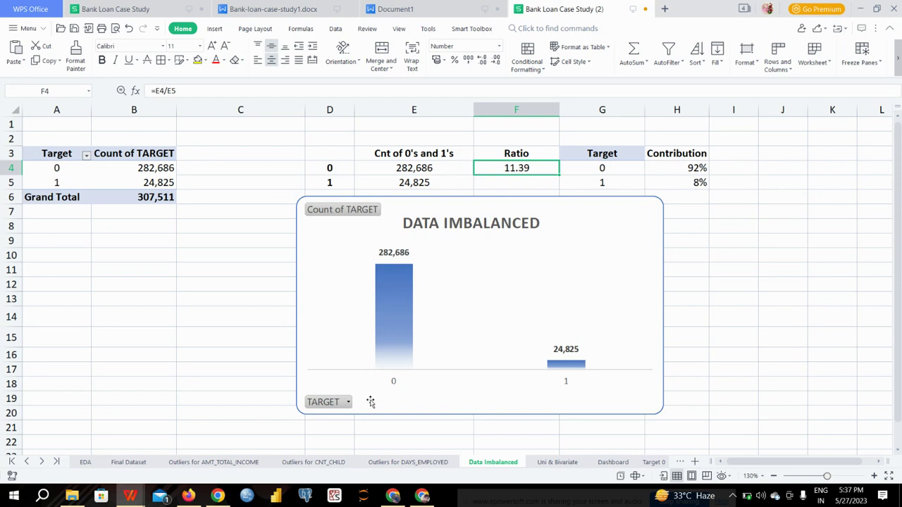
click(343, 408)
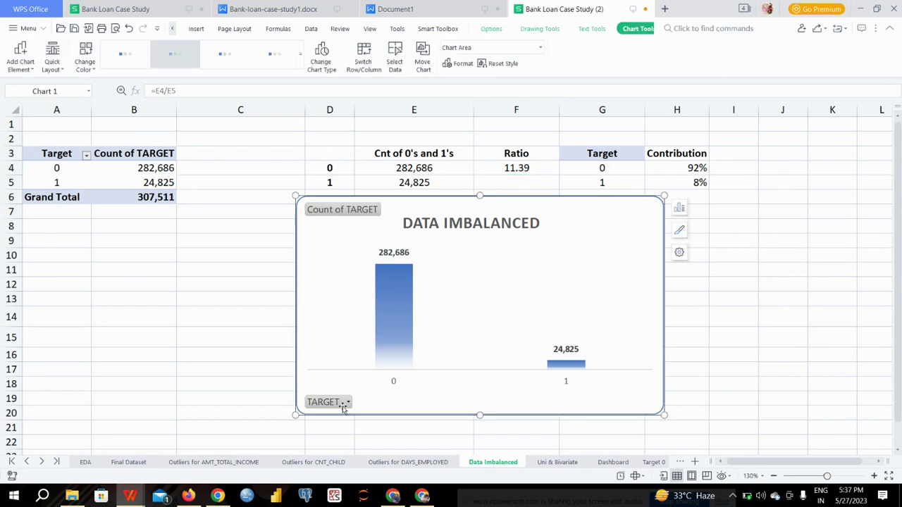
click(219, 333)
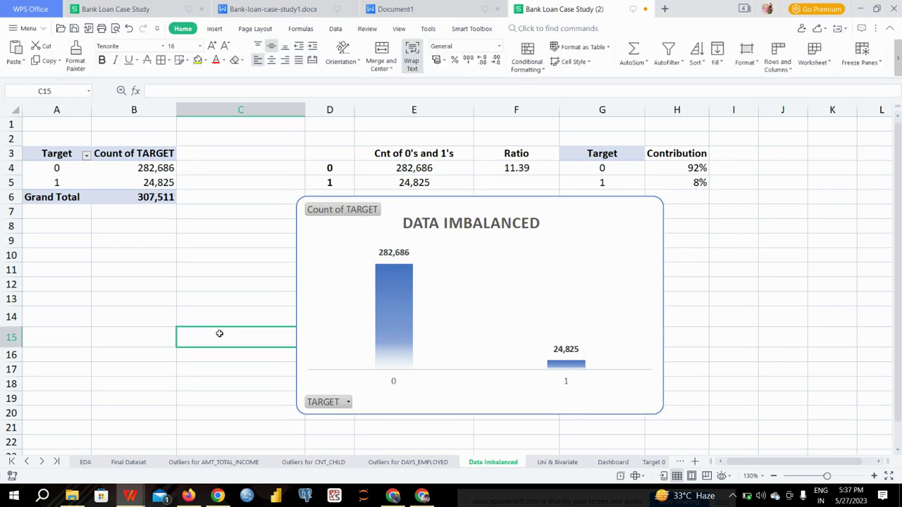
click(557, 462)
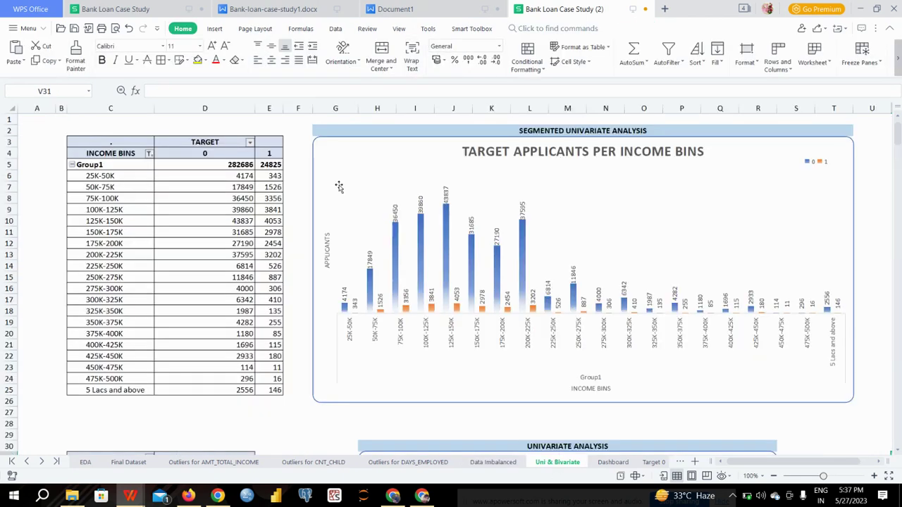
click(407, 14)
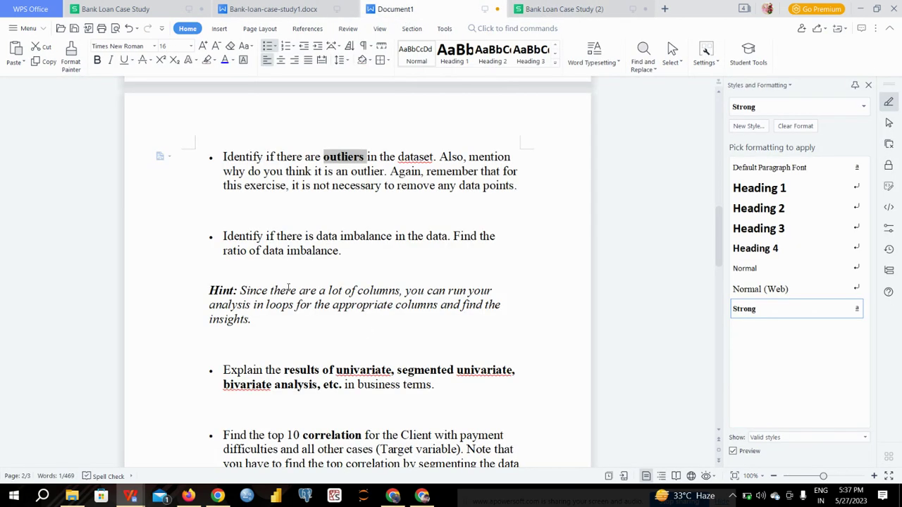
scroll(300, 322, down, 3)
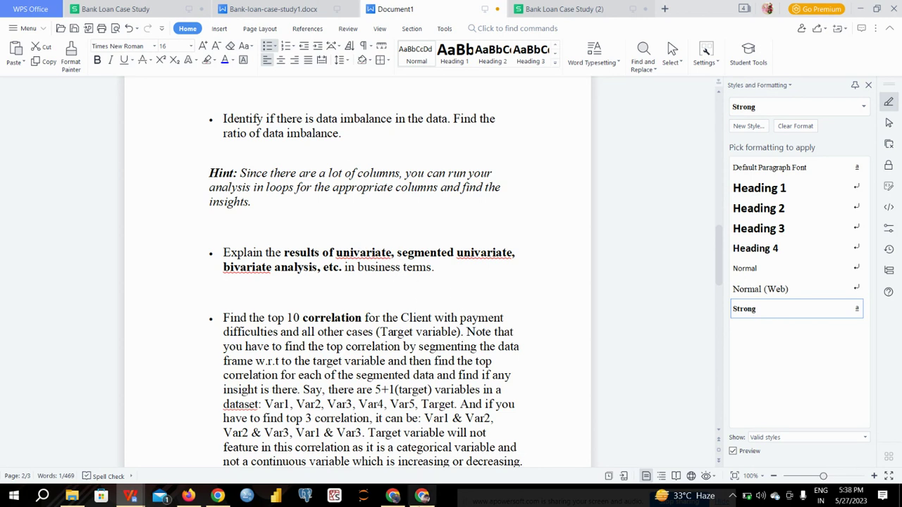
click(567, 8)
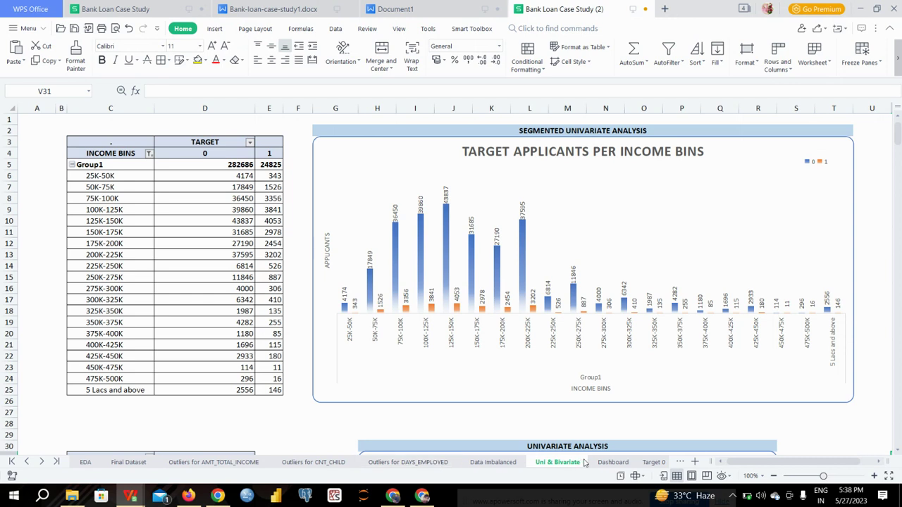
scroll(611, 337, down, 3)
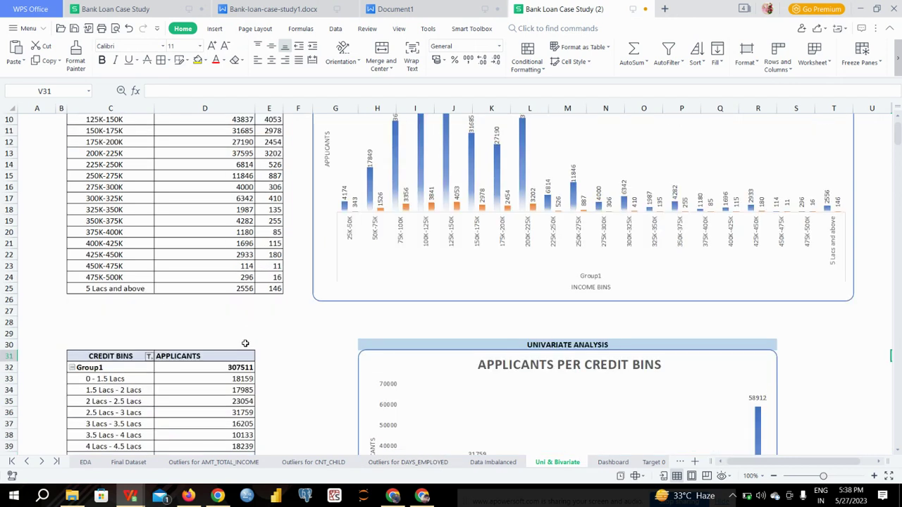
scroll(245, 343, down, 6)
scroll(245, 343, down, 2)
scroll(245, 343, down, 3)
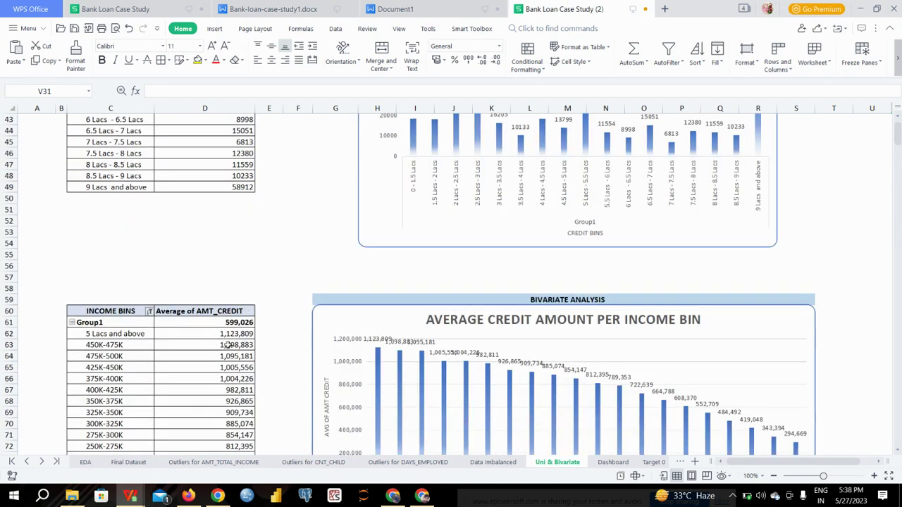
scroll(196, 353, down, 2)
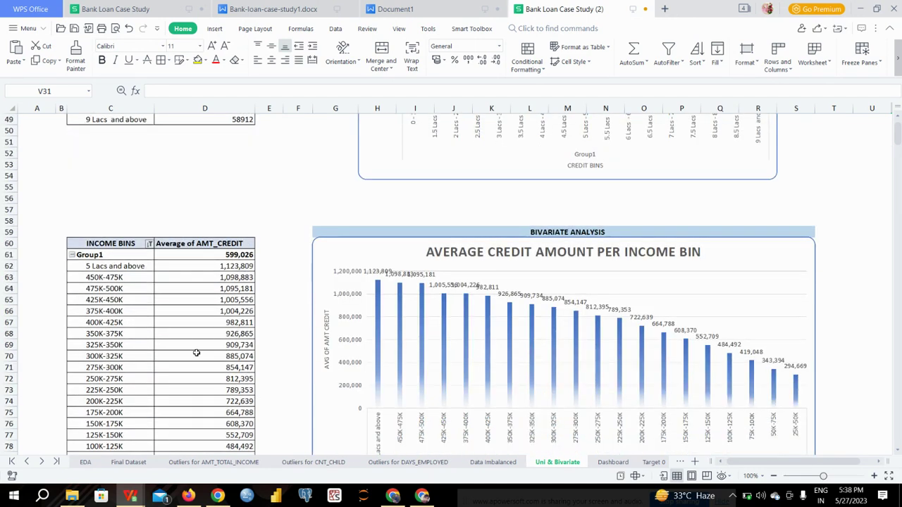
scroll(558, 249, down, 4)
scroll(559, 249, up, 8)
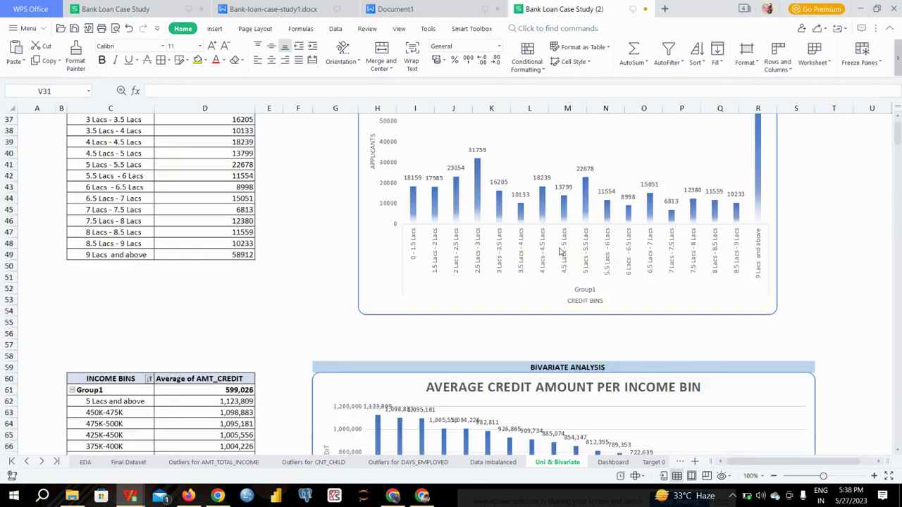
scroll(559, 249, up, 12)
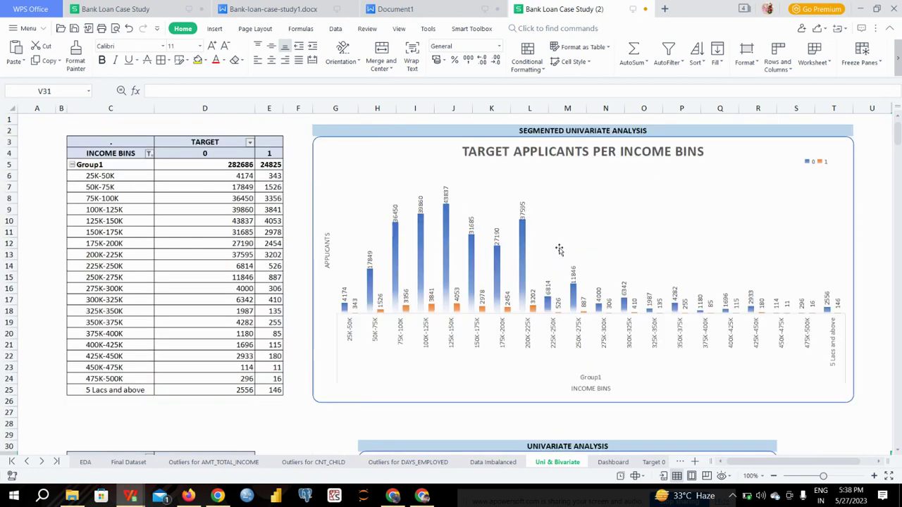
click(117, 175)
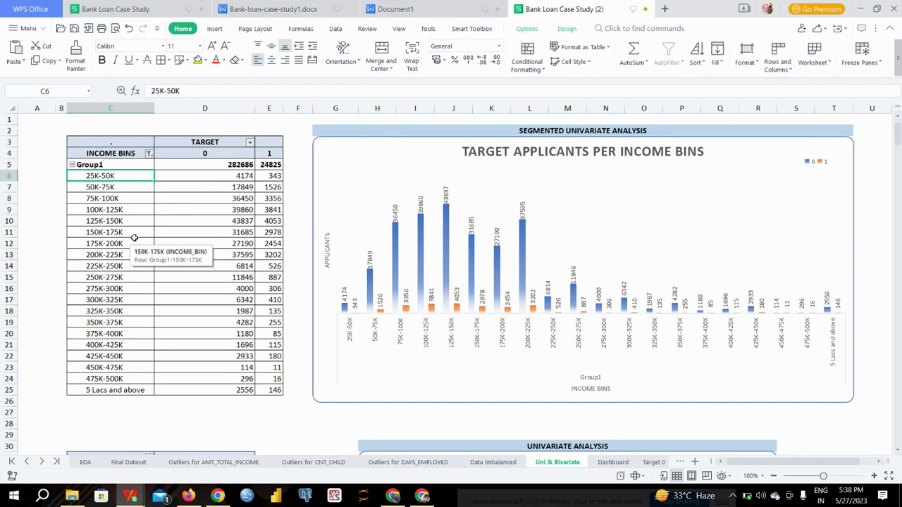
click(134, 464)
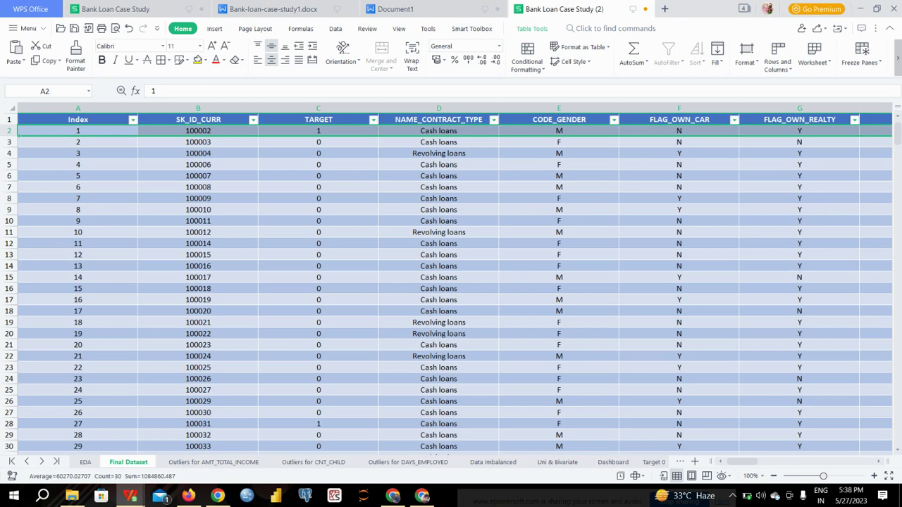
click(27, 463)
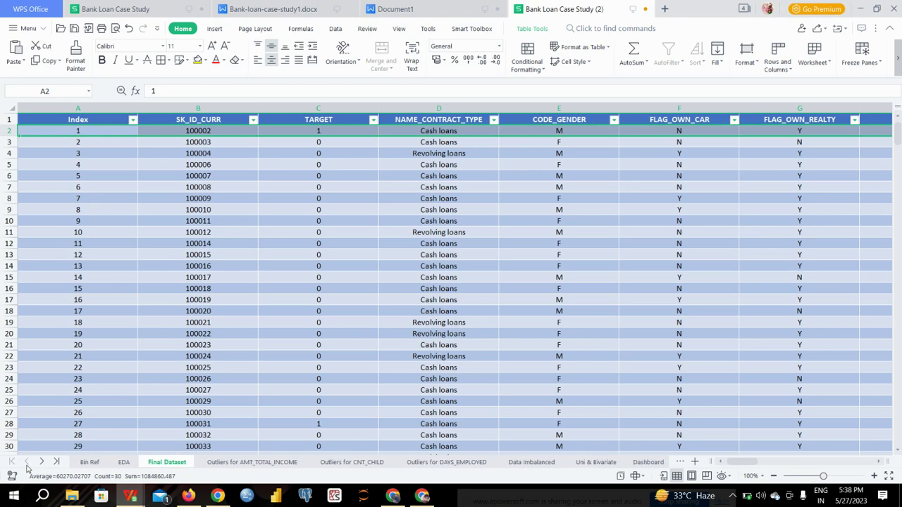
click(90, 462)
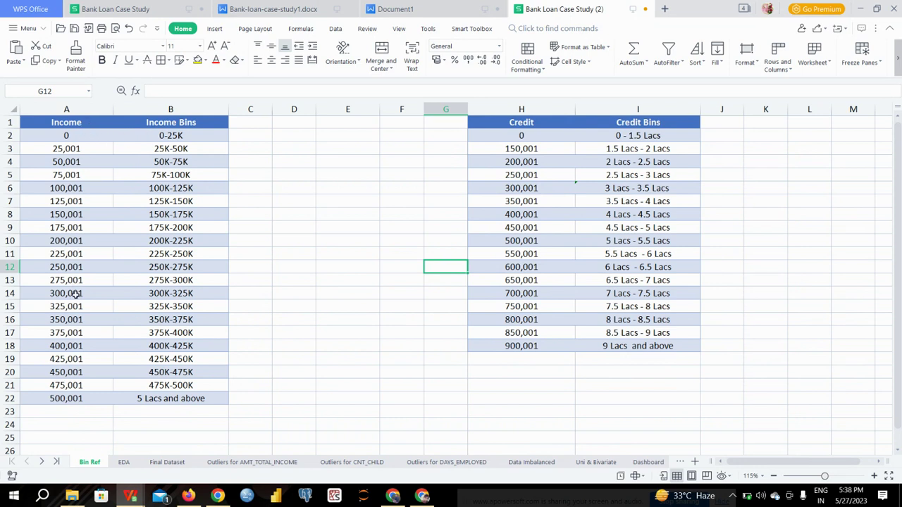
click(79, 150)
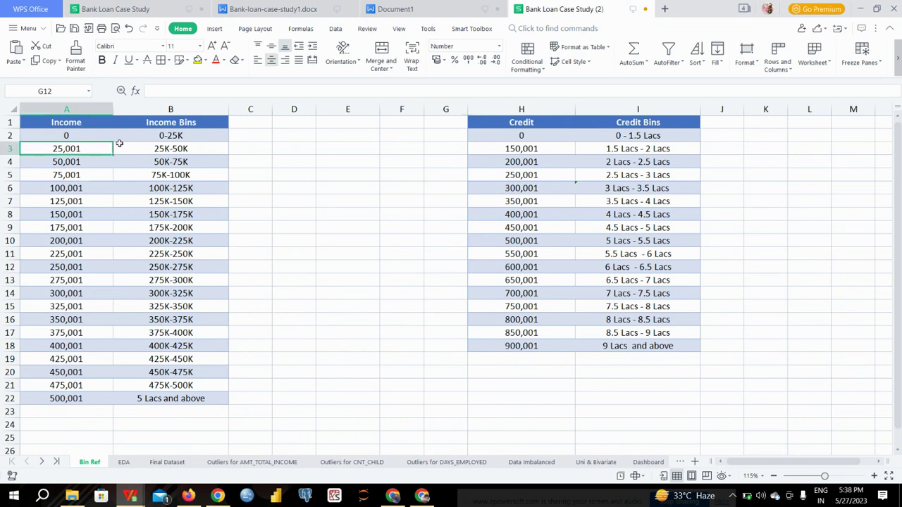
click(171, 136)
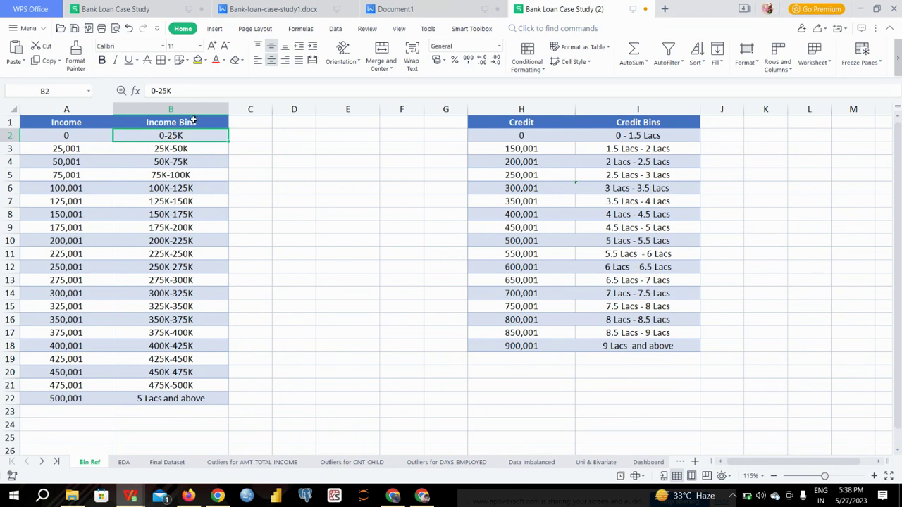
click(194, 121)
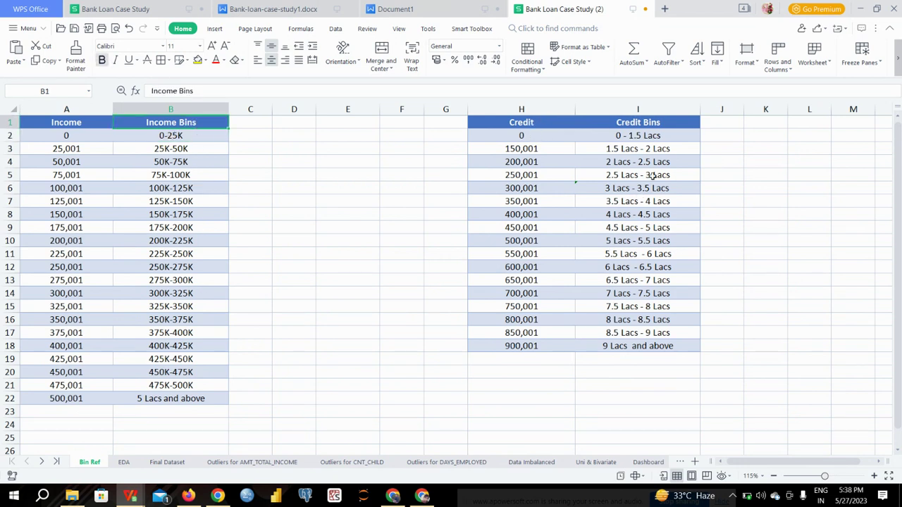
scroll(649, 296, down, 3)
scroll(649, 296, up, 3)
click(193, 151)
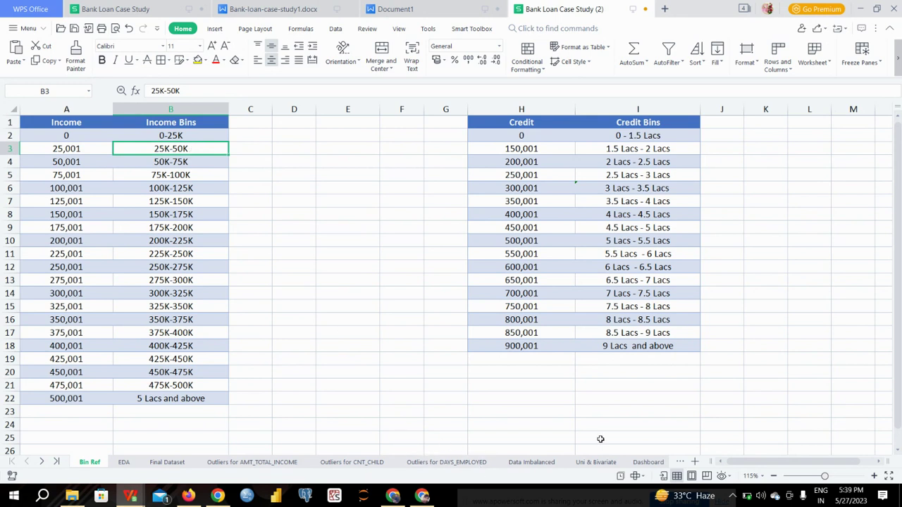
click(598, 463)
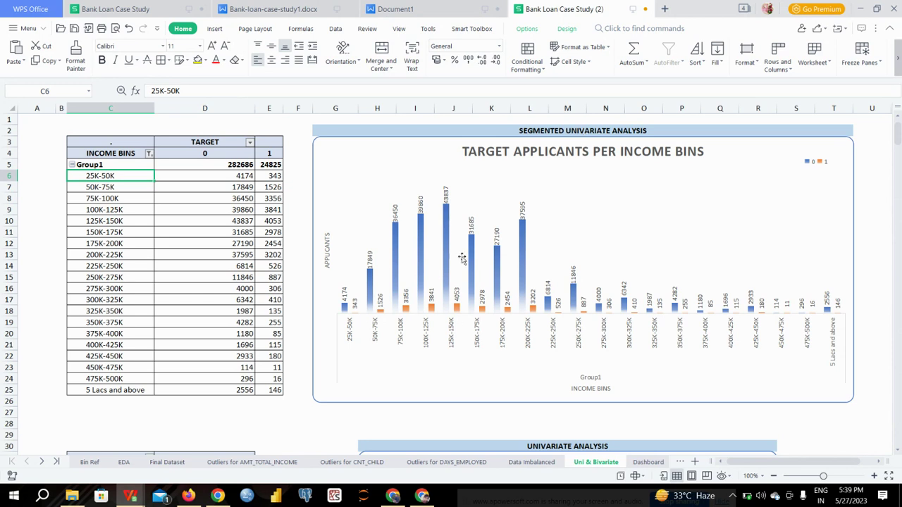
scroll(461, 258, down, 2)
scroll(461, 258, down, 1)
scroll(461, 259, down, 2)
scroll(461, 258, down, 1)
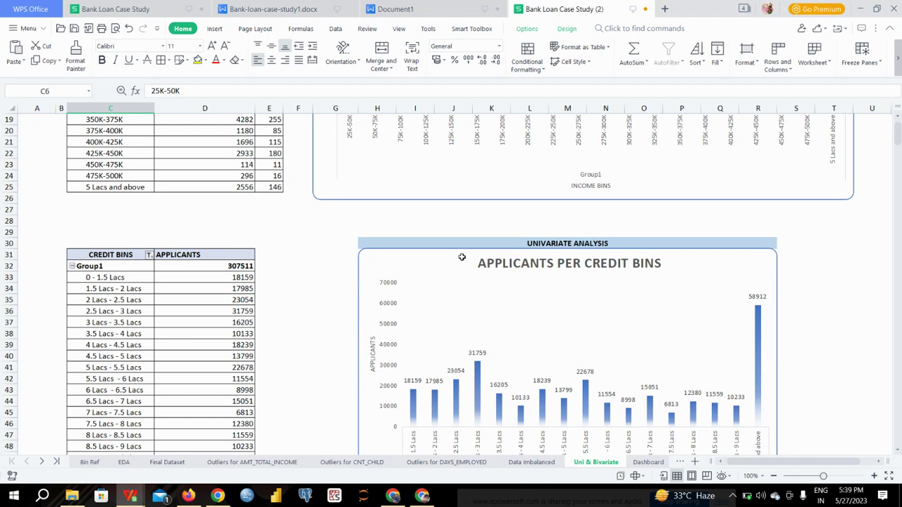
scroll(462, 257, down, 2)
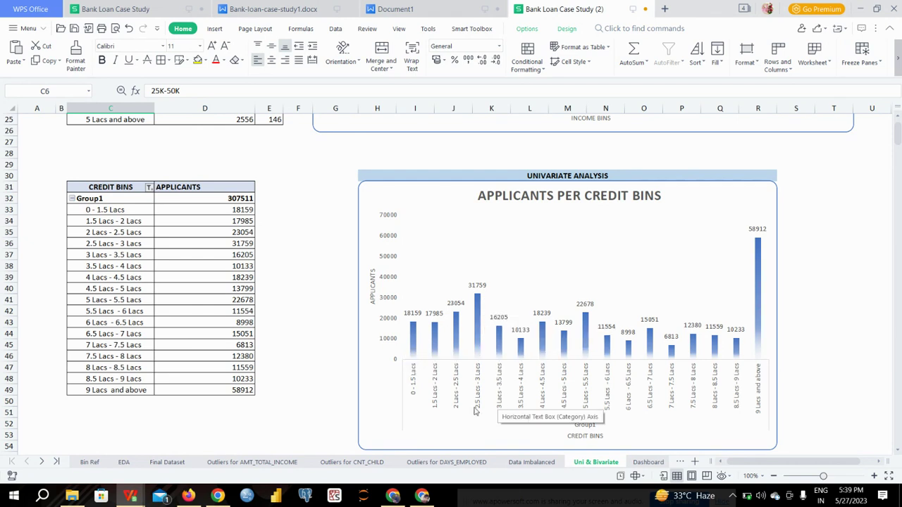
mouse_move(477, 297)
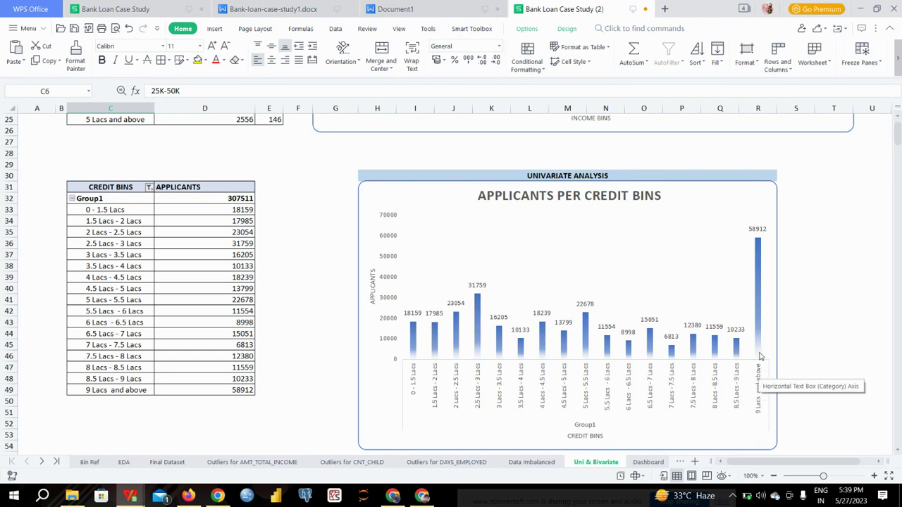
mouse_move(756, 326)
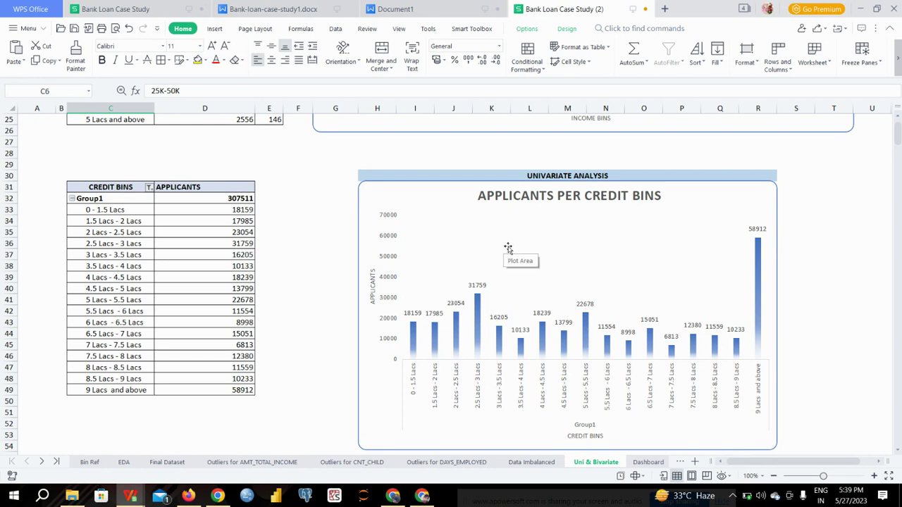
scroll(508, 247, up, 8)
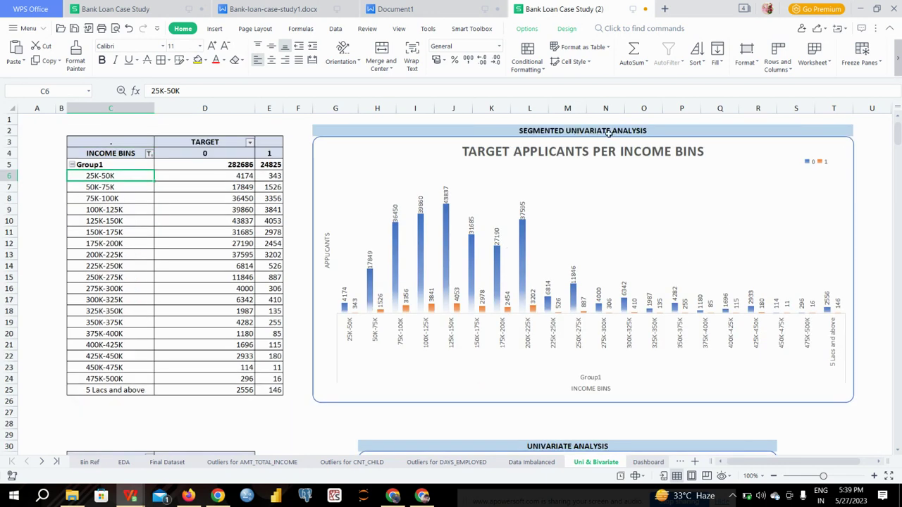
scroll(542, 327, down, 4)
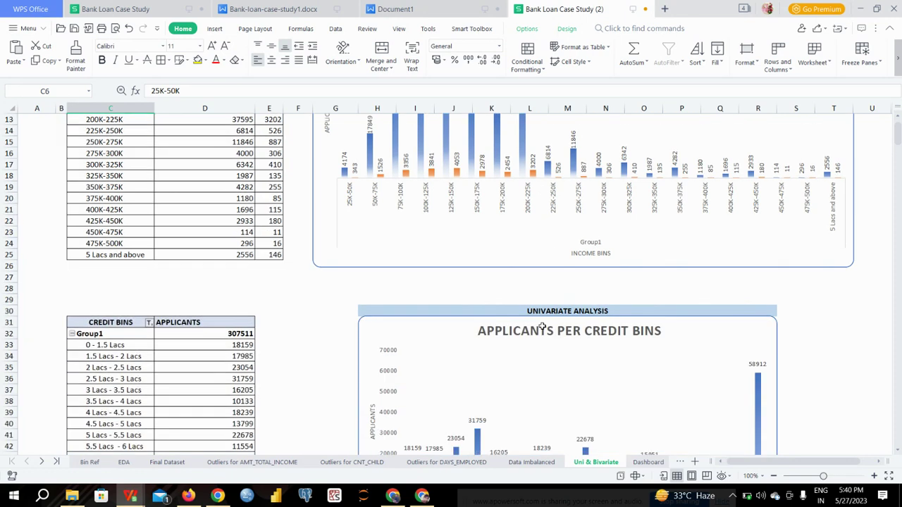
scroll(542, 327, down, 1)
scroll(462, 342, down, 2)
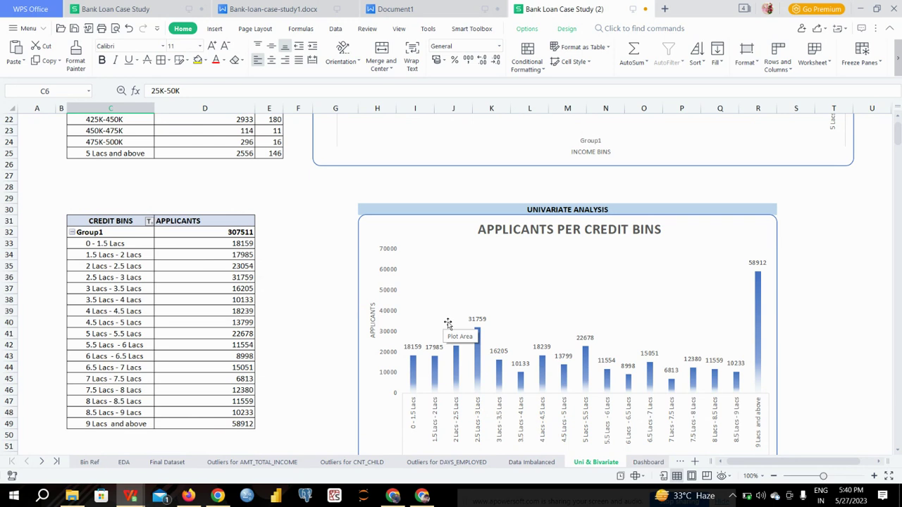
scroll(448, 323, up, 6)
scroll(448, 324, up, 1)
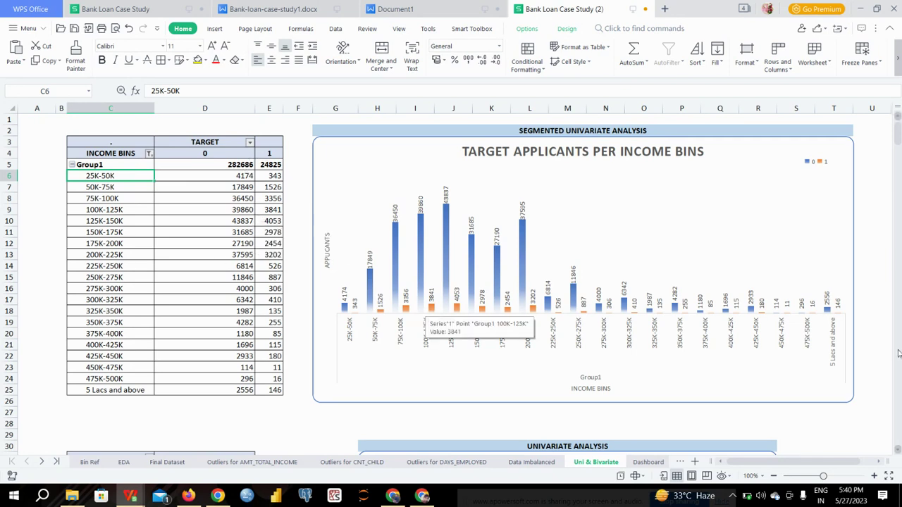
scroll(538, 355, down, 2)
scroll(537, 355, down, 6)
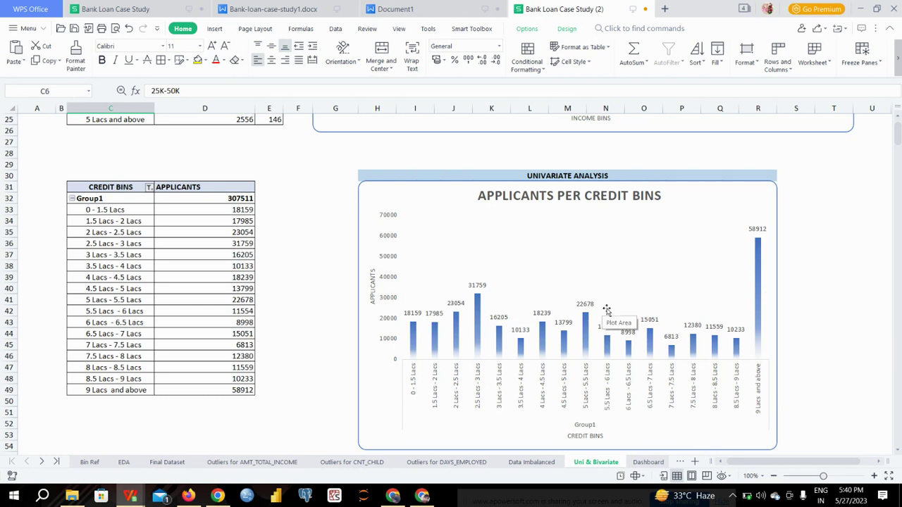
scroll(607, 310, up, 2)
scroll(606, 310, up, 6)
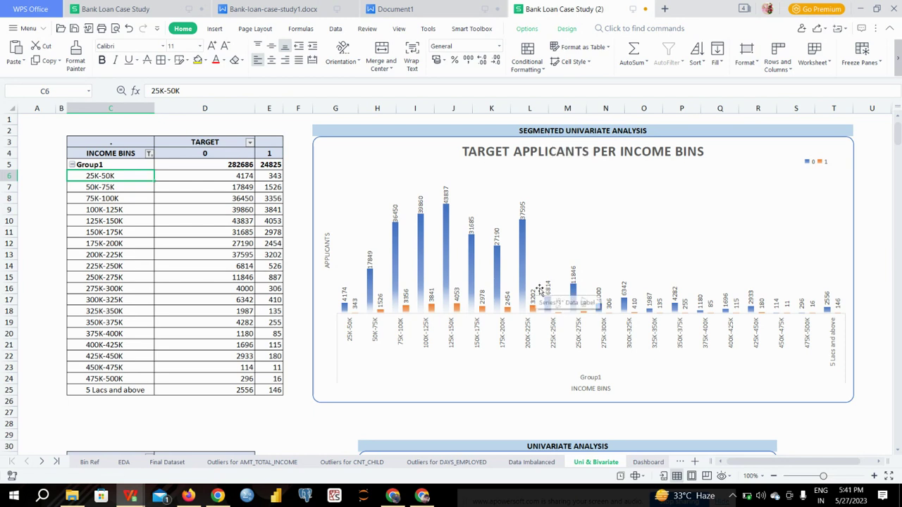
Step: Scroll down to the bivariate chart and back up, then switch to the Dashboard sheet
scroll(539, 290, down, 3)
scroll(539, 290, down, 3)
scroll(539, 291, down, 3)
scroll(539, 290, down, 8)
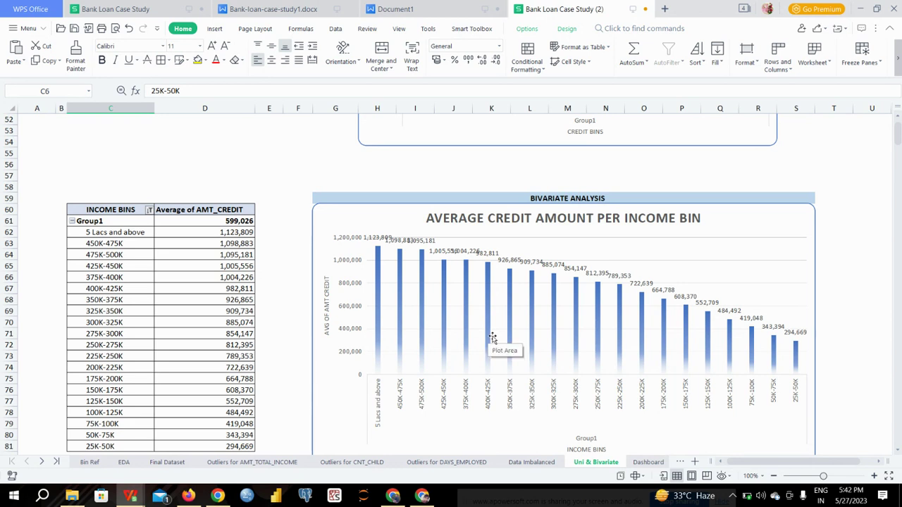
scroll(492, 336, down, 8)
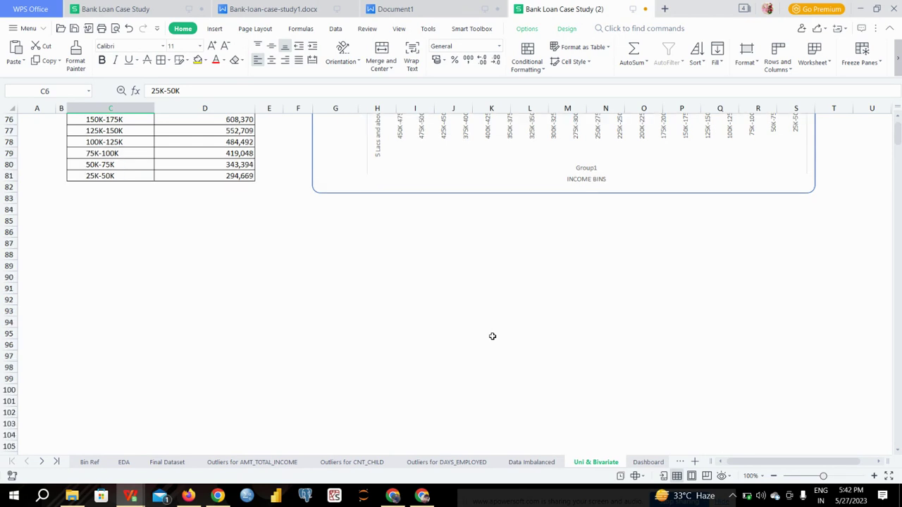
scroll(493, 336, up, 10)
scroll(493, 336, up, 4)
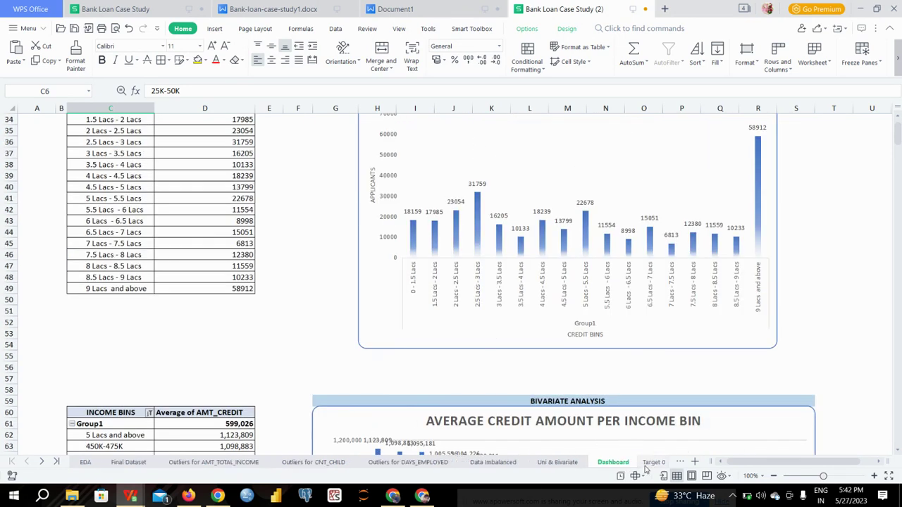
click(647, 462)
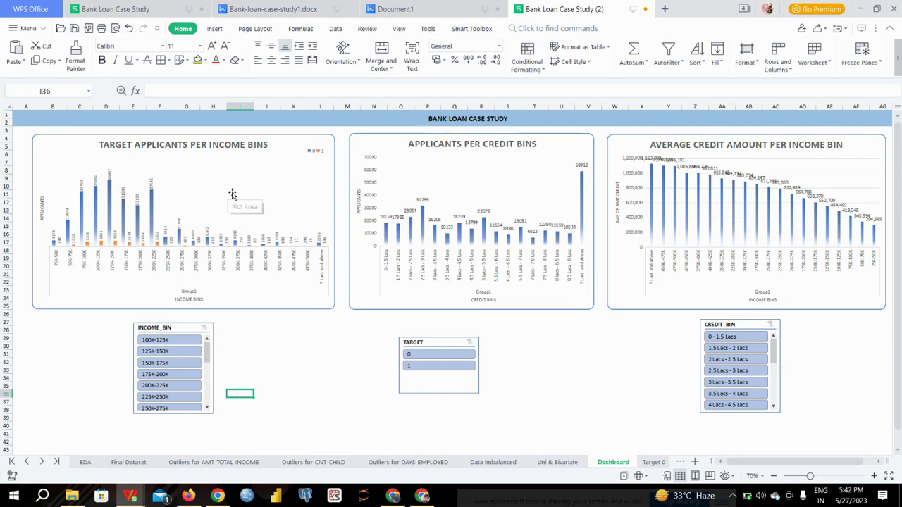
click(192, 345)
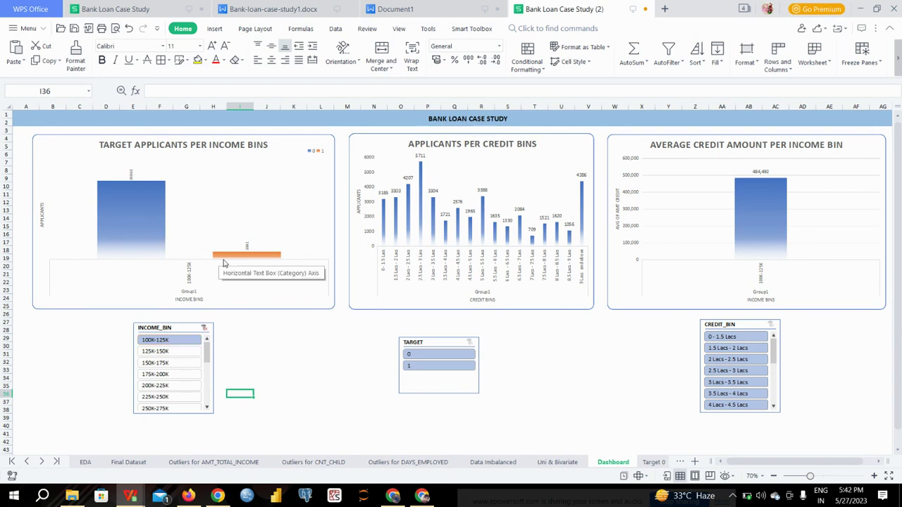
click(167, 386)
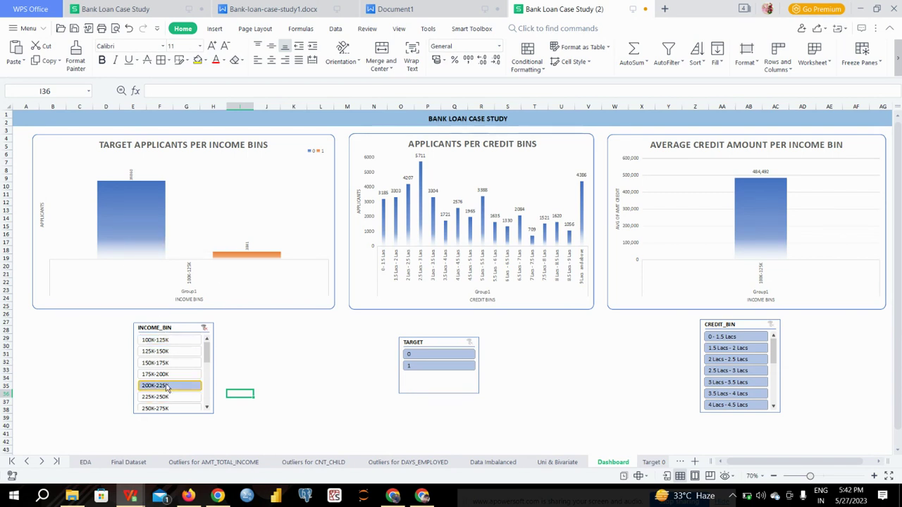
scroll(173, 399, down, 1)
scroll(173, 399, down, 4)
scroll(173, 402, up, 5)
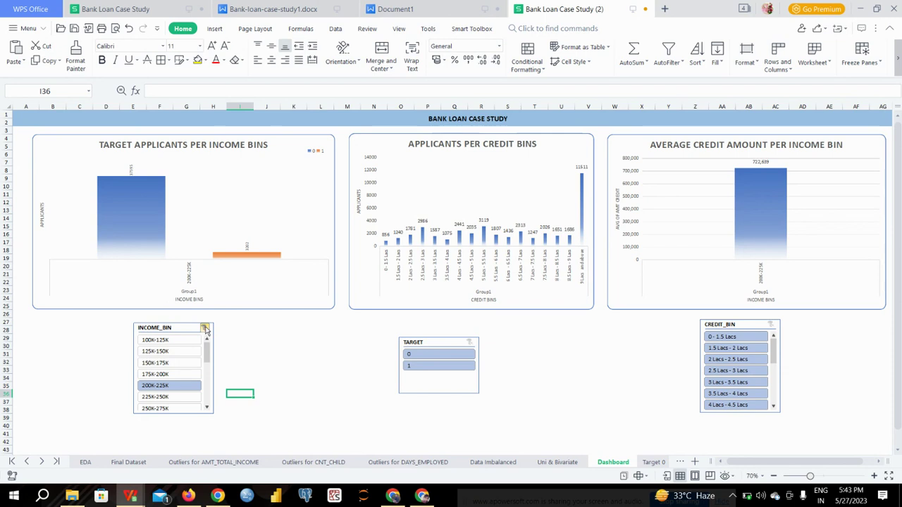
click(204, 329)
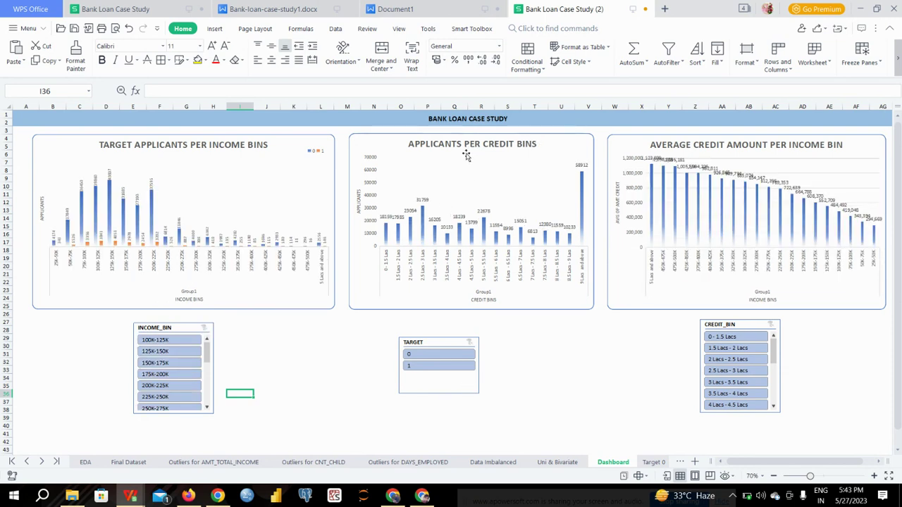
Step: Filter the dashboard to TARGET 0 and step through the credit bins to 4 Lacs - 4.5 Lacs
click(442, 369)
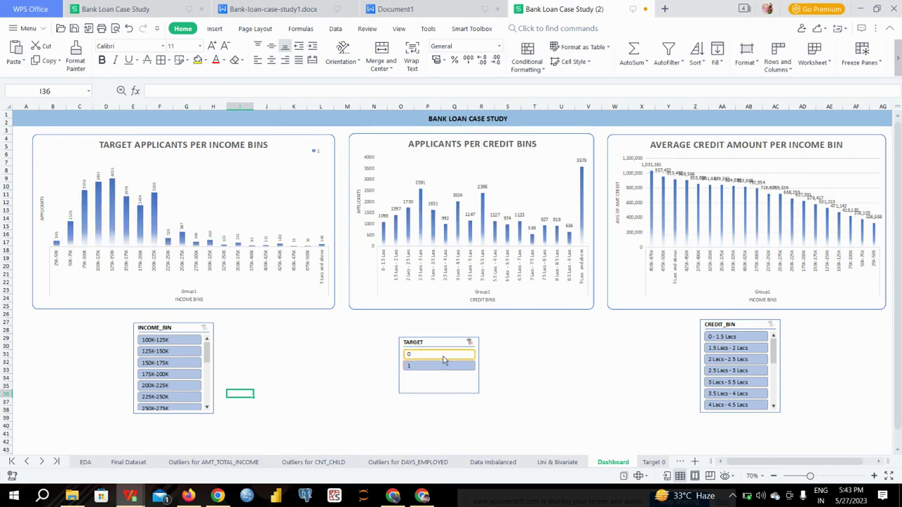
click(443, 359)
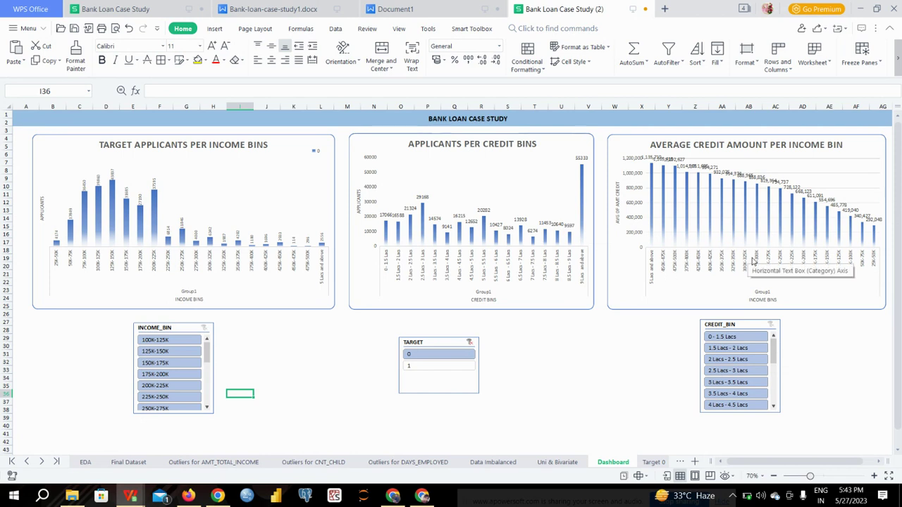
click(737, 339)
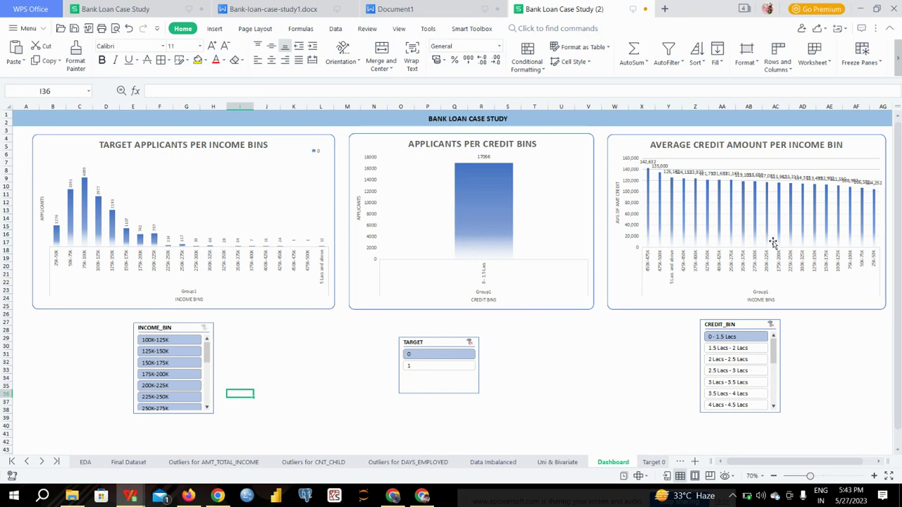
click(738, 373)
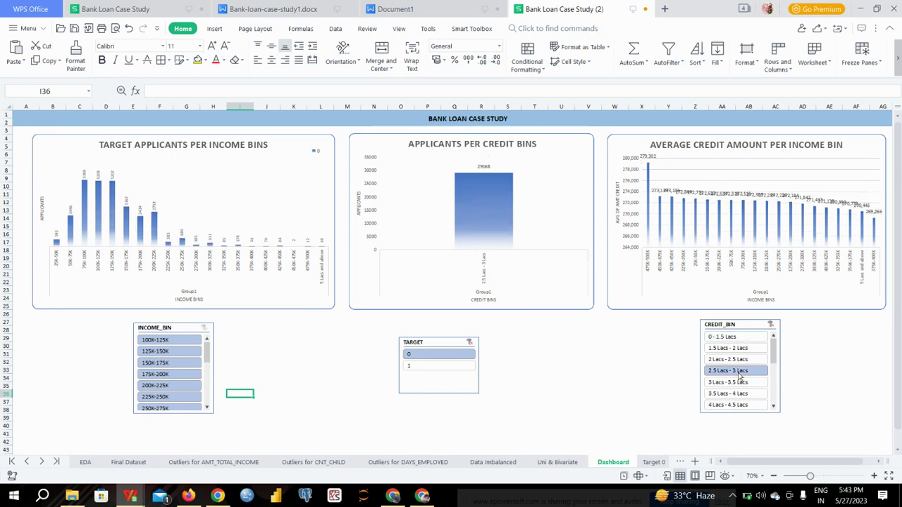
click(739, 393)
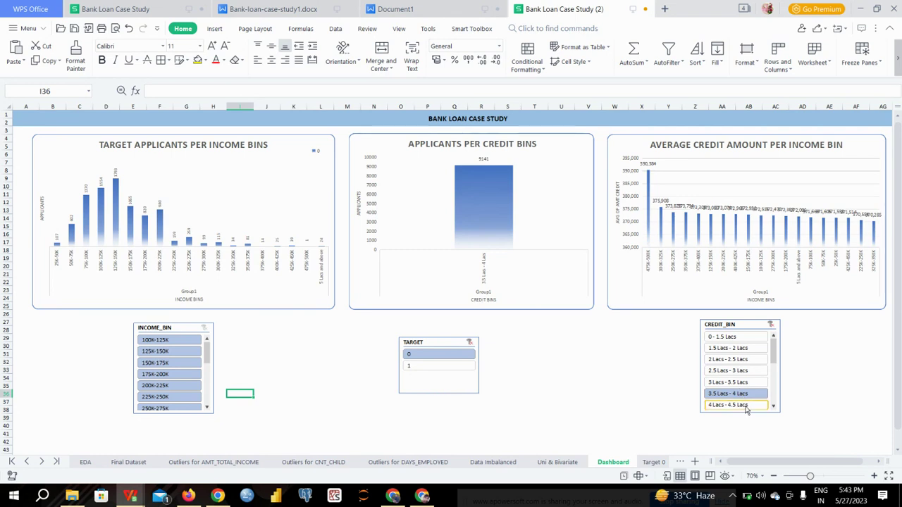
click(745, 406)
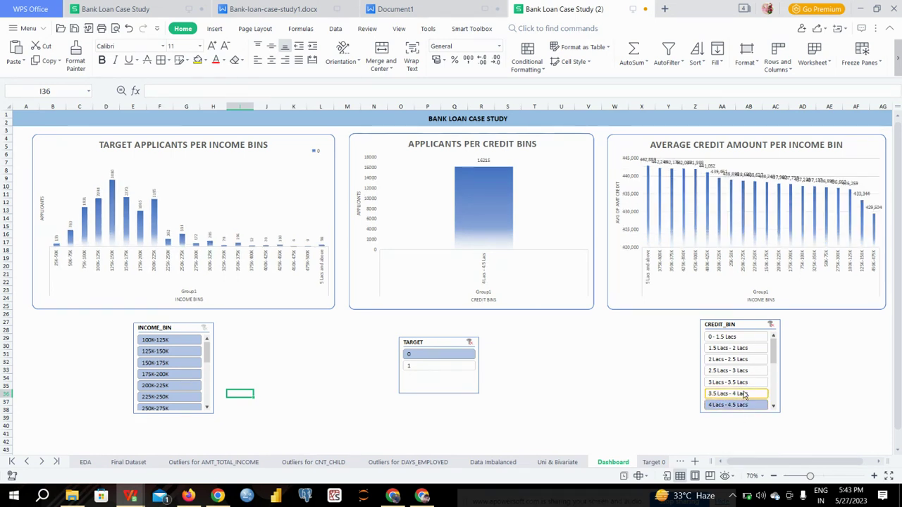
Step: Switch to the Target 0 data sheet
scroll(741, 386, down, 4)
scroll(741, 386, down, 1)
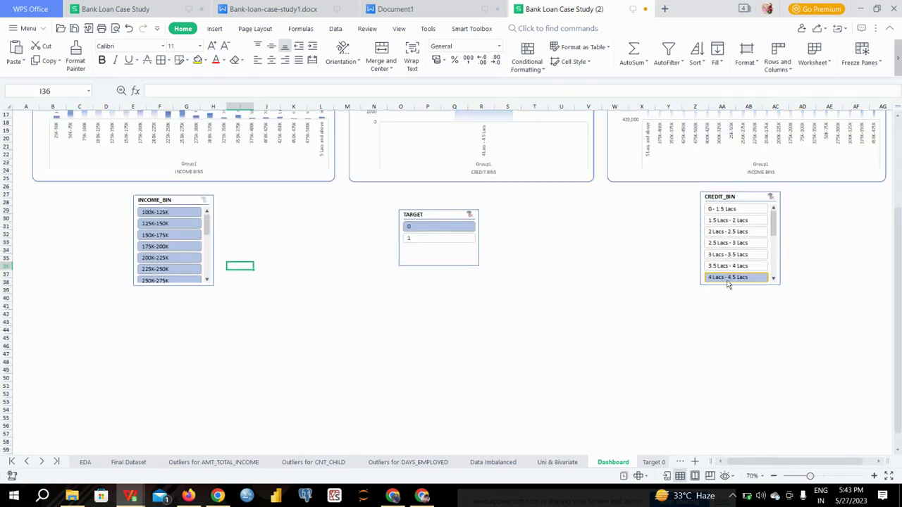
scroll(739, 281, up, 5)
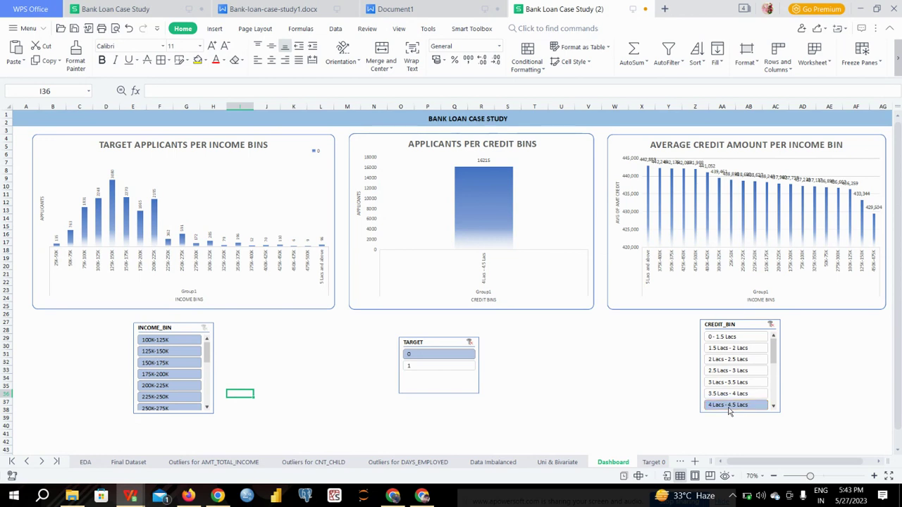
click(653, 465)
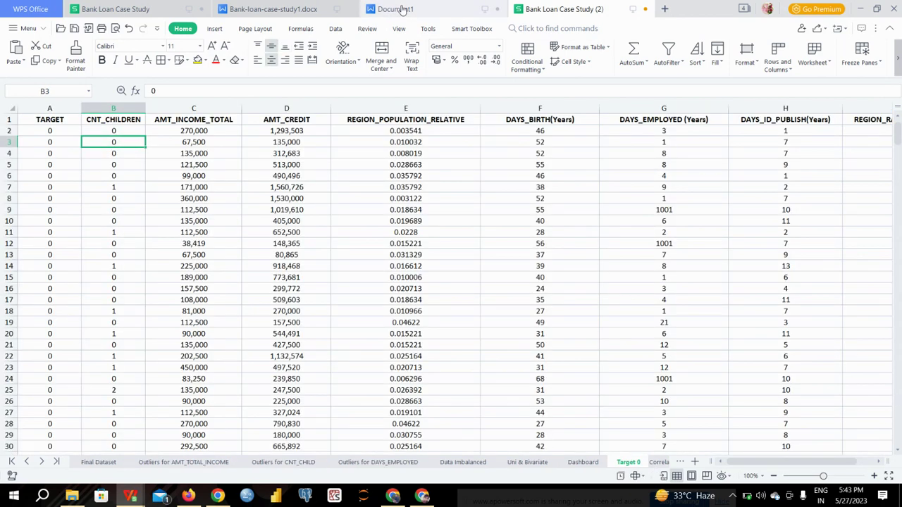
click(402, 9)
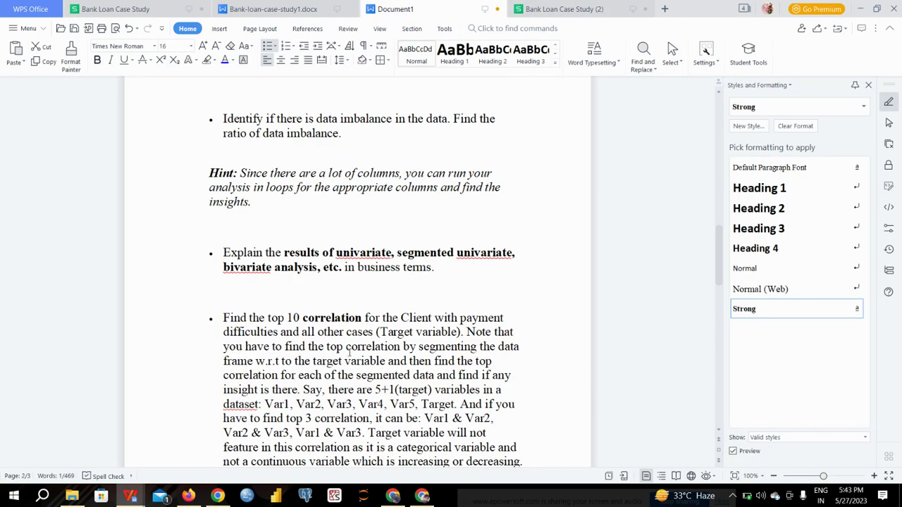
scroll(347, 352, down, 3)
scroll(347, 352, up, 1)
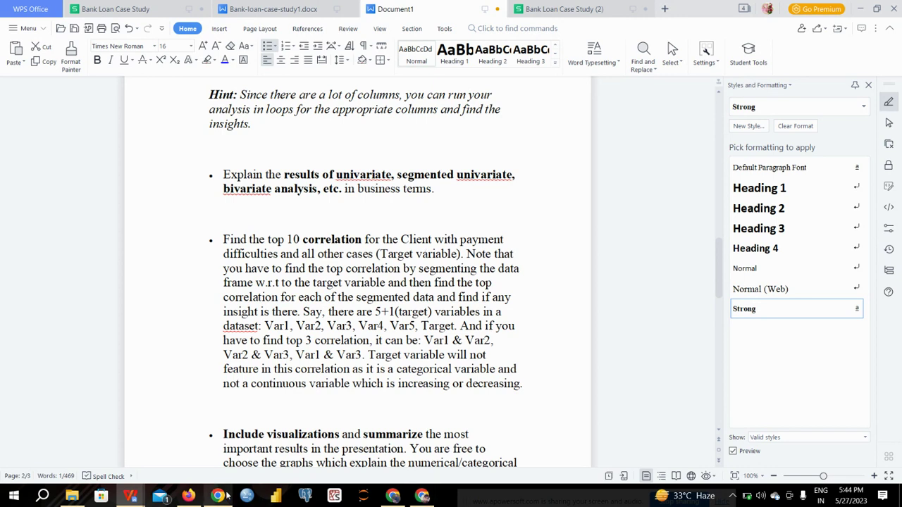
click(133, 496)
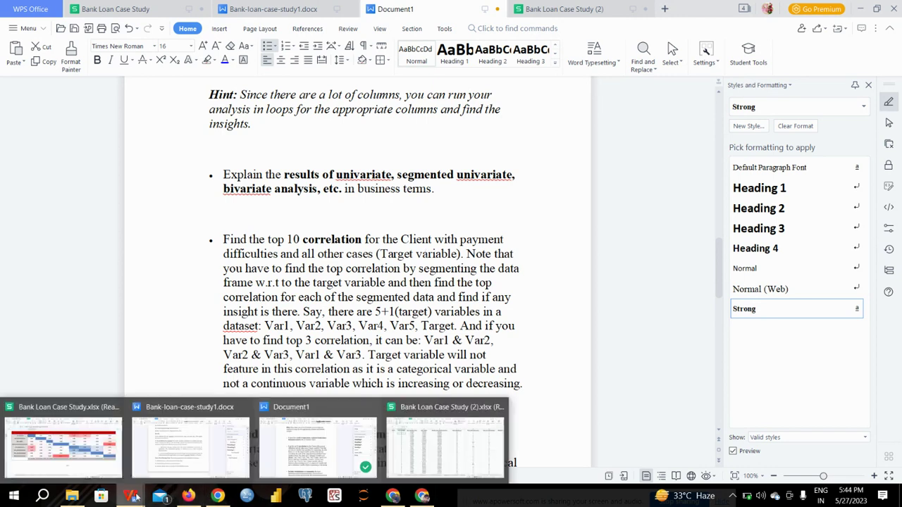
click(456, 439)
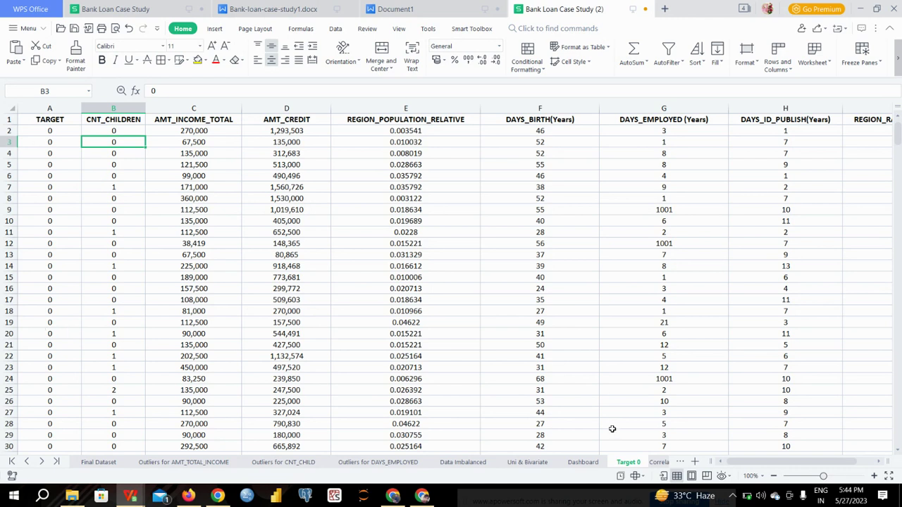
Step: On the Correlation for 0 sheet, check C3's CORREL formula, then select cell C16 below
click(659, 464)
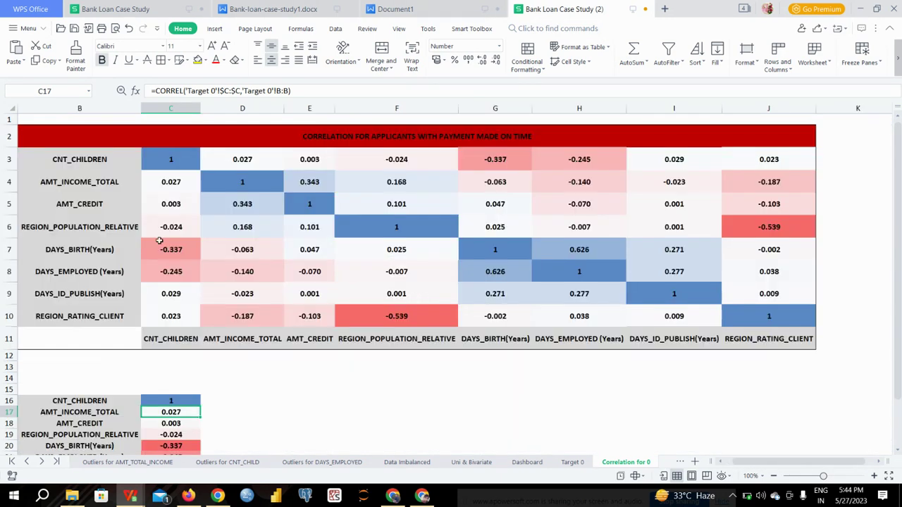
click(161, 157)
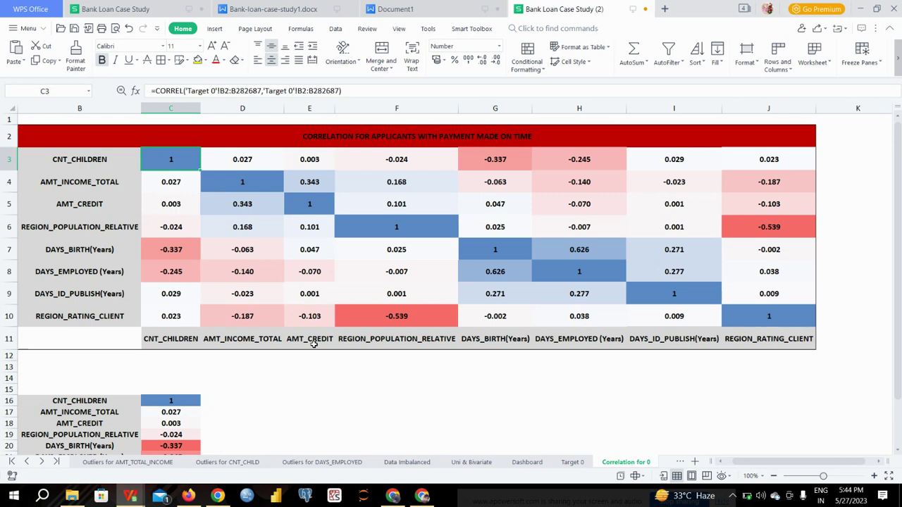
scroll(313, 343, down, 1)
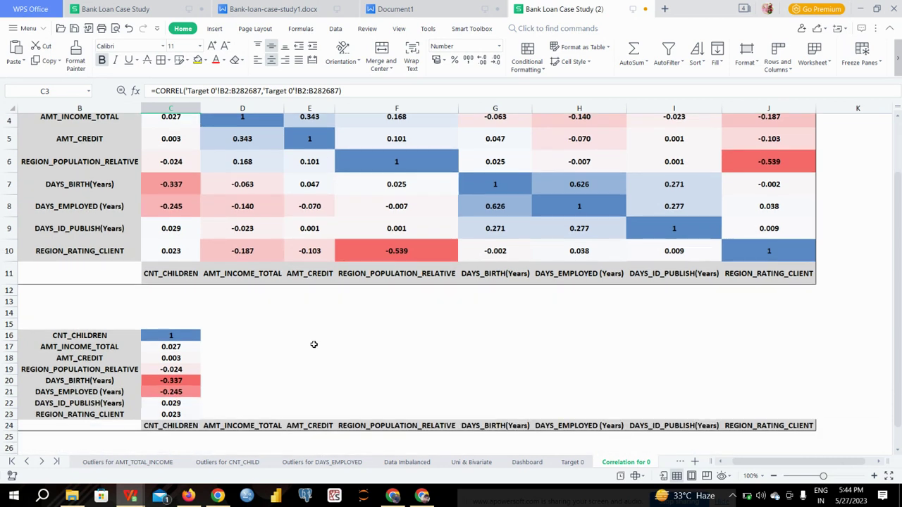
click(173, 336)
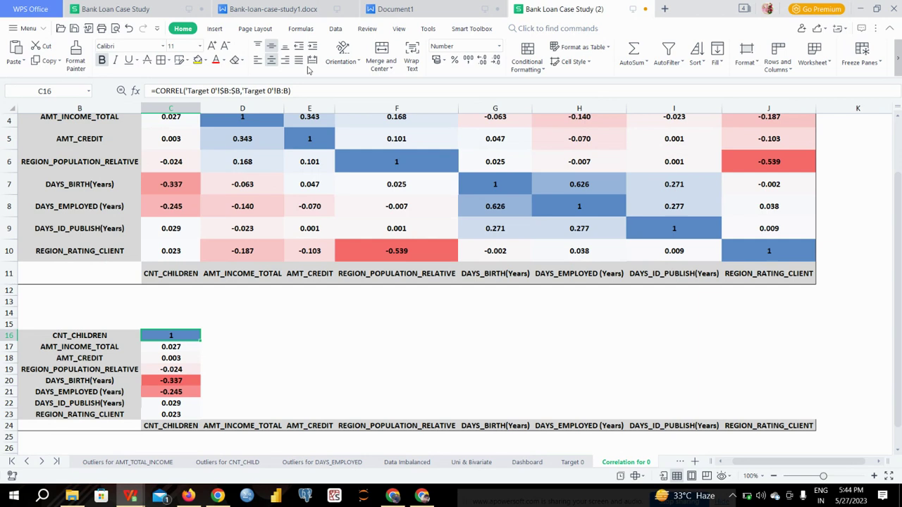
Step: Rewrite C16 as =CORREL('Target 0'!B:B,'Target 0'!B:B) using CNT_CHILDREN column B twice
click(298, 91)
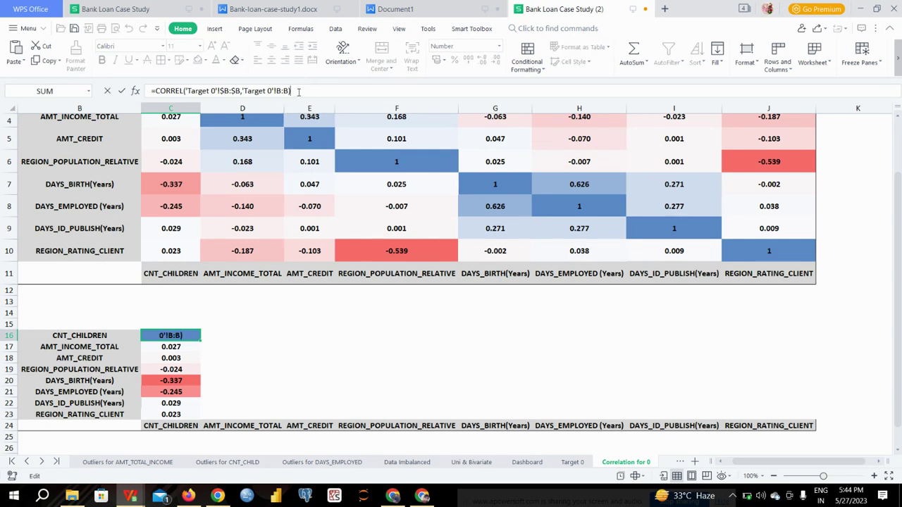
key(BackSpace)
key(BackSpace)
key(BackSpace)
key(BackSpace)
key(BackSpace)
key(BackSpace)
key(BackSpace)
key(BackSpace)
key(BackSpace)
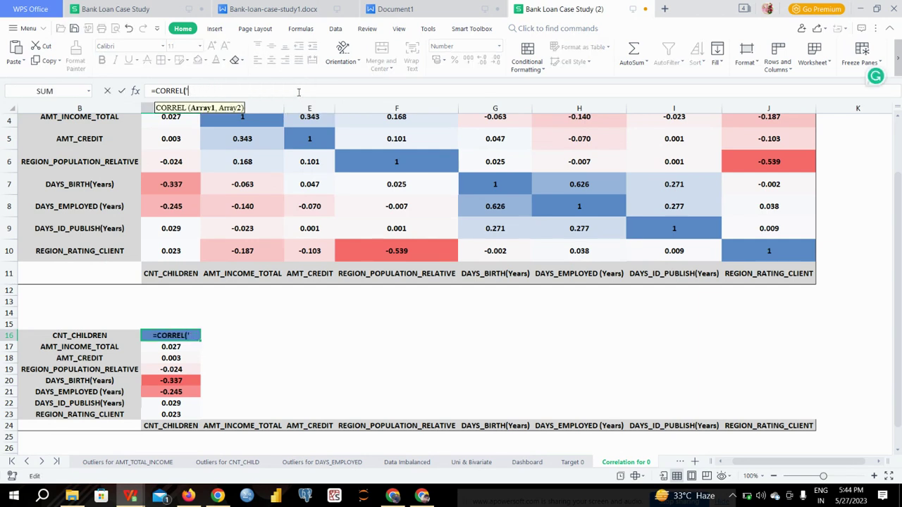
key(BackSpace)
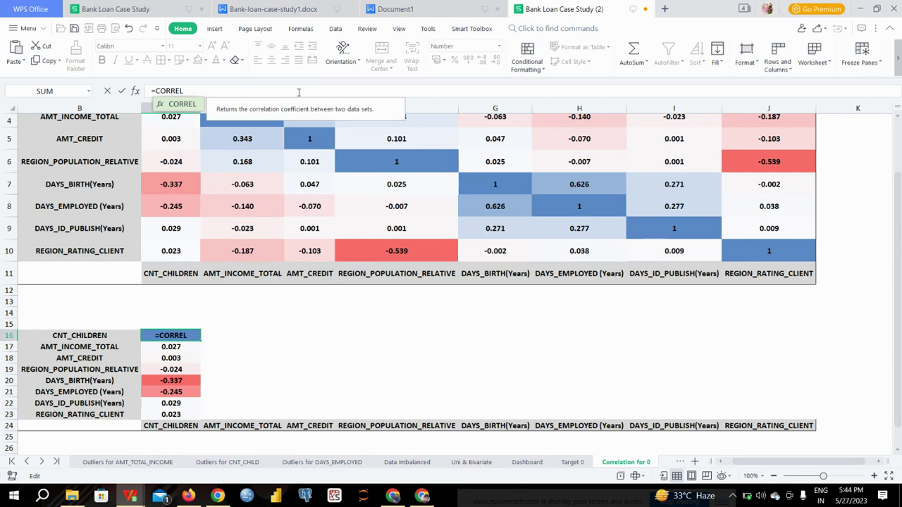
key(Tab)
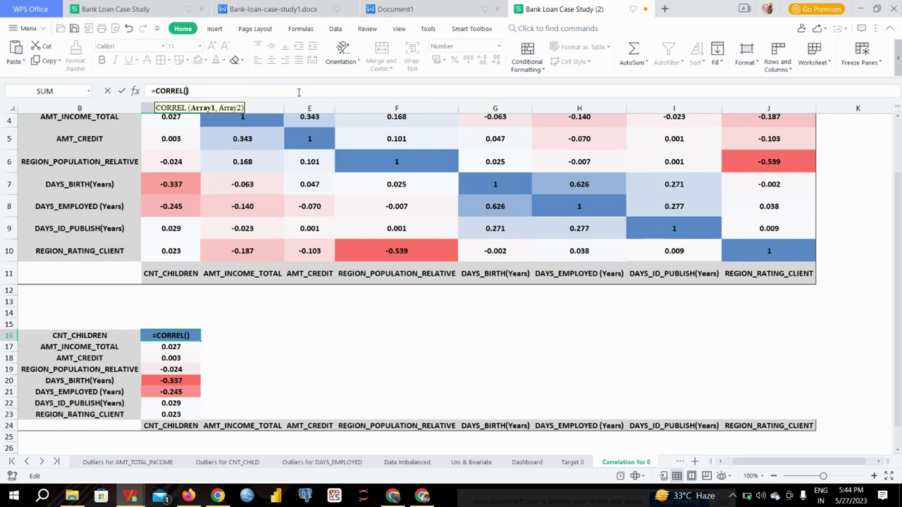
click(572, 463)
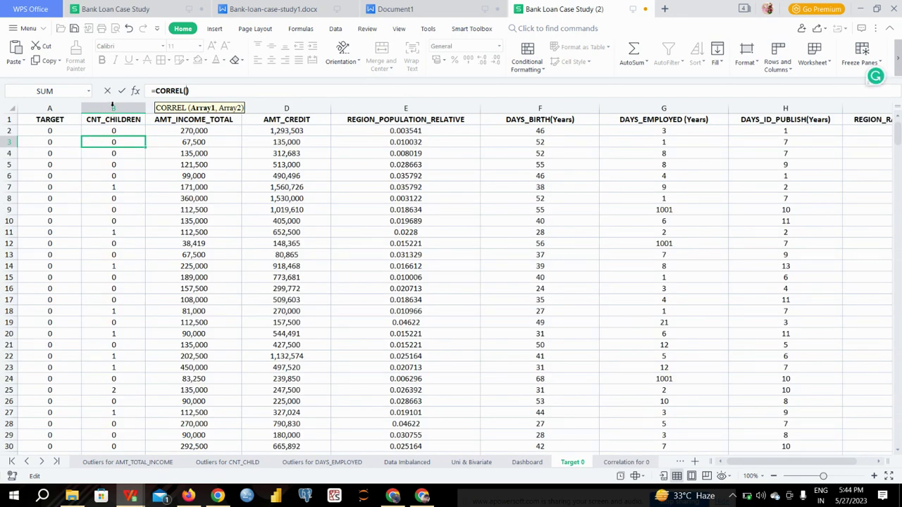
click(112, 106)
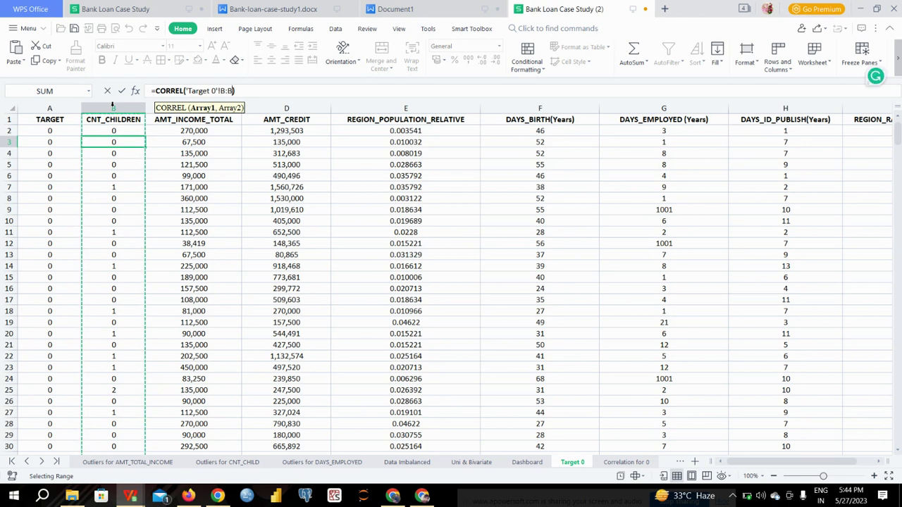
text(,)
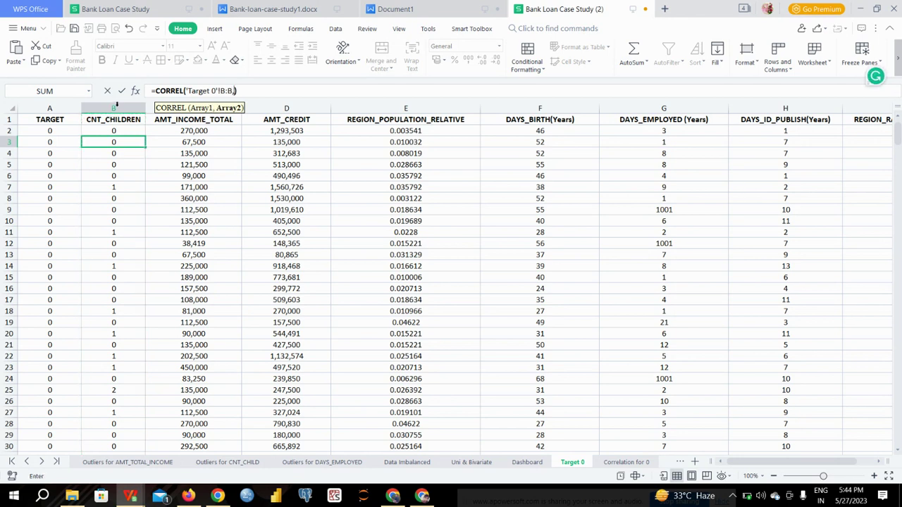
click(116, 106)
key(Return)
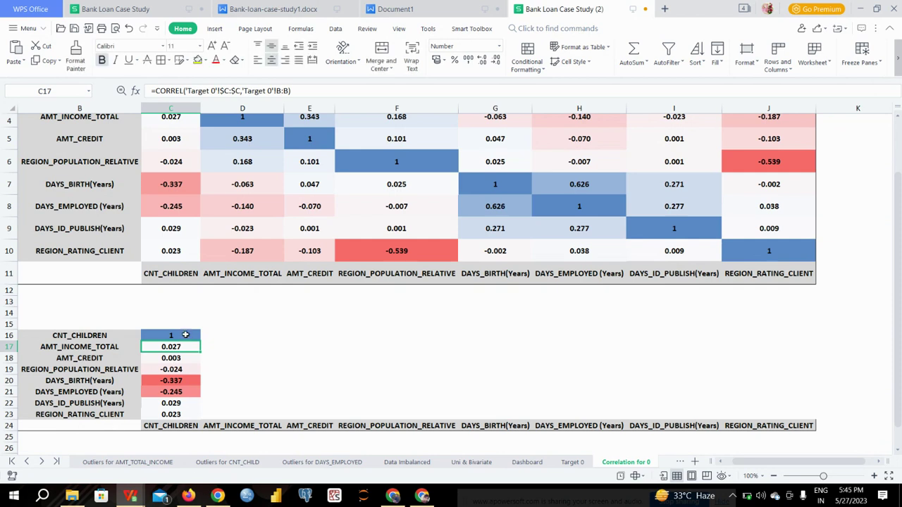
Step: Compare the updated formula in C16 with the one in C3
click(185, 335)
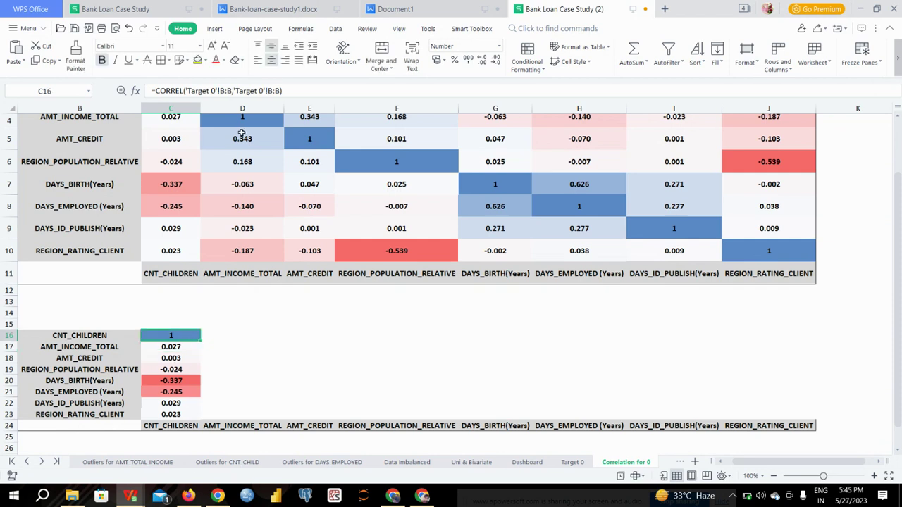
scroll(241, 134, up, 1)
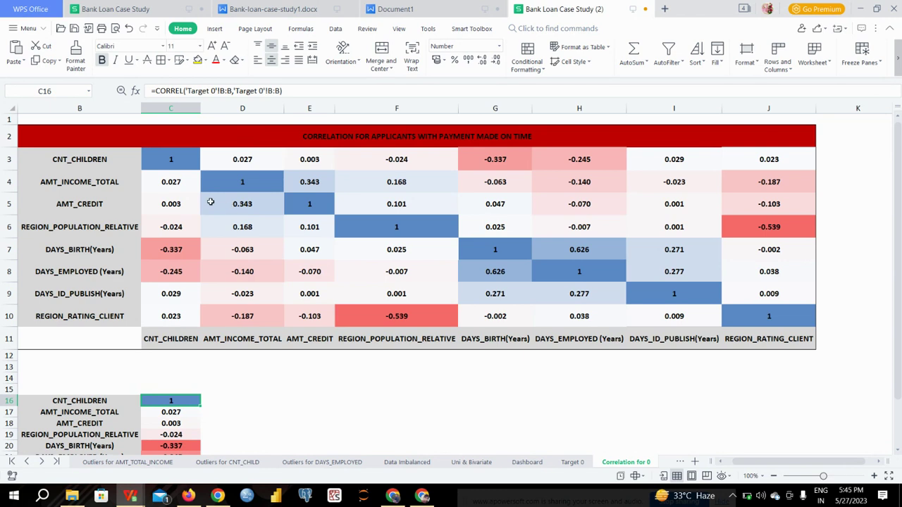
click(186, 163)
scroll(296, 254, down, 2)
scroll(296, 254, up, 2)
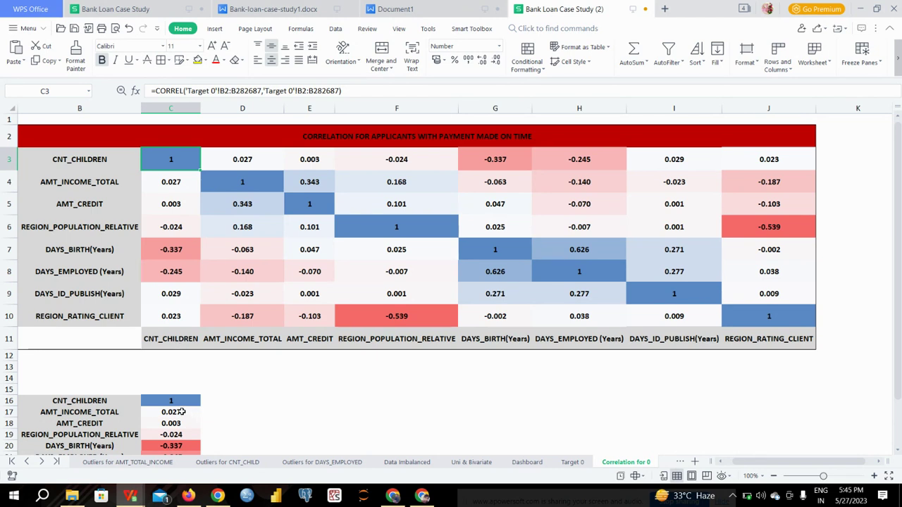
Step: Delete the old arguments from C17's CORREL formula and try picking Target 0 column B
click(182, 411)
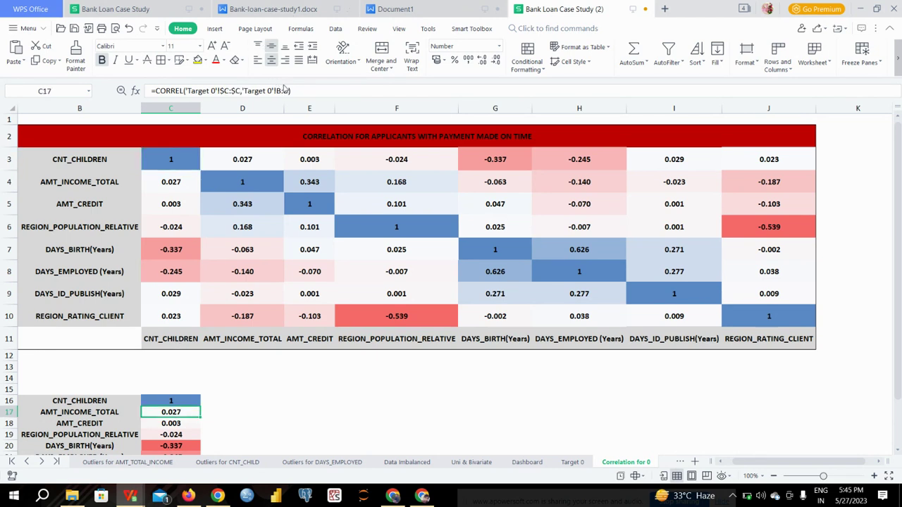
drag(288, 90, 186, 91)
key(BackSpace)
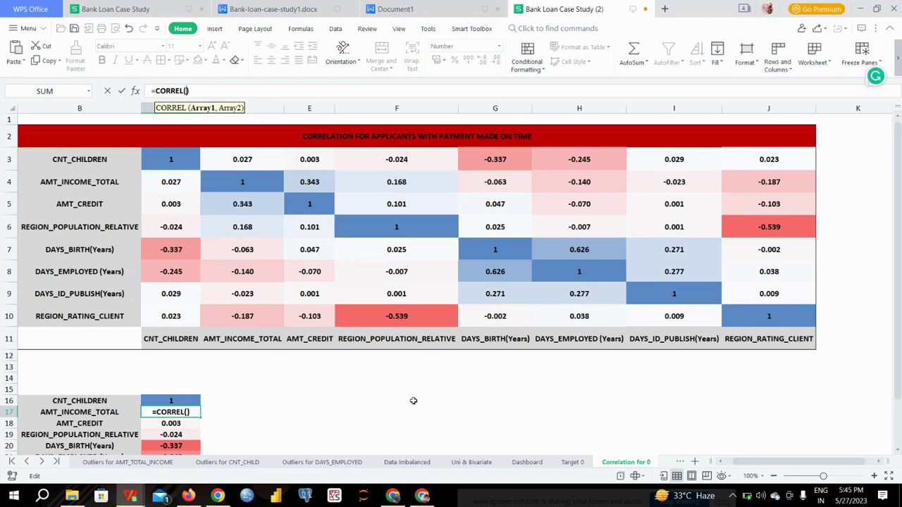
click(572, 463)
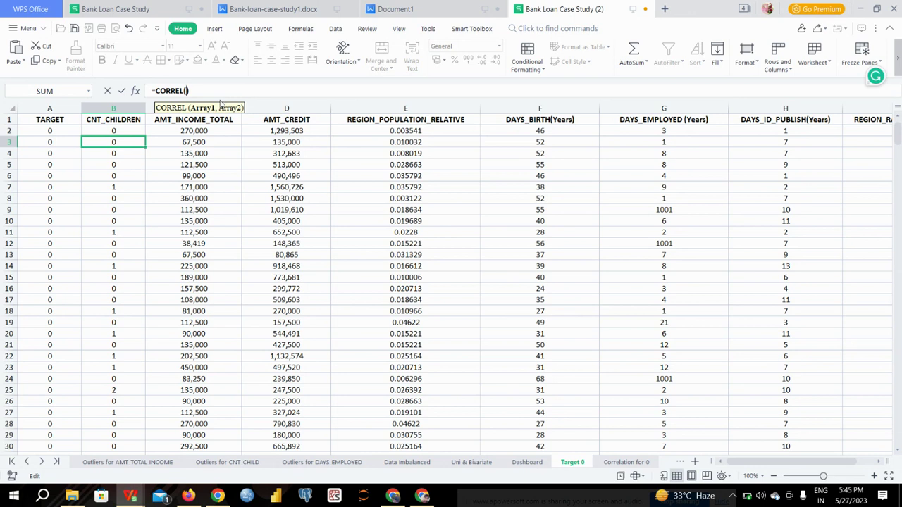
click(123, 108)
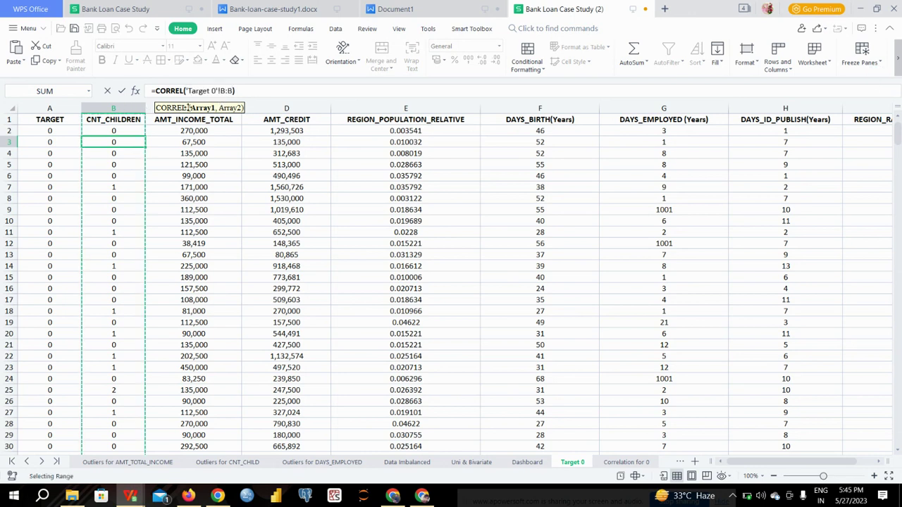
key(BackSpace)
key(BackSpace)
key(BackSpace)
key(BackSpace)
key(BackSpace)
key(BackSpace)
key(BackSpace)
key(BackSpace)
key(BackSpace)
key(BackSpace)
key(BackSpace)
key(BackSpace)
key(BackSpace)
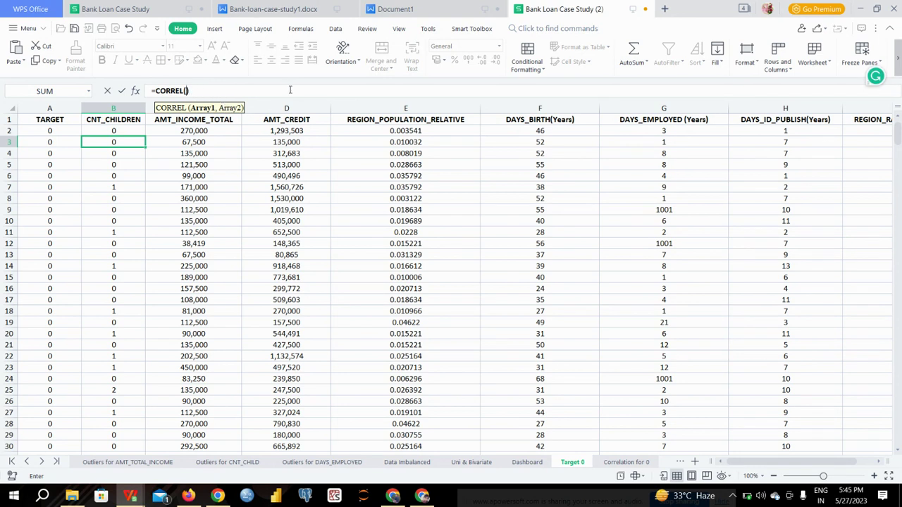
Step: Dismiss the formula error and drop the closing parenthesis, leaving C17 as =CORREL(
click(289, 90)
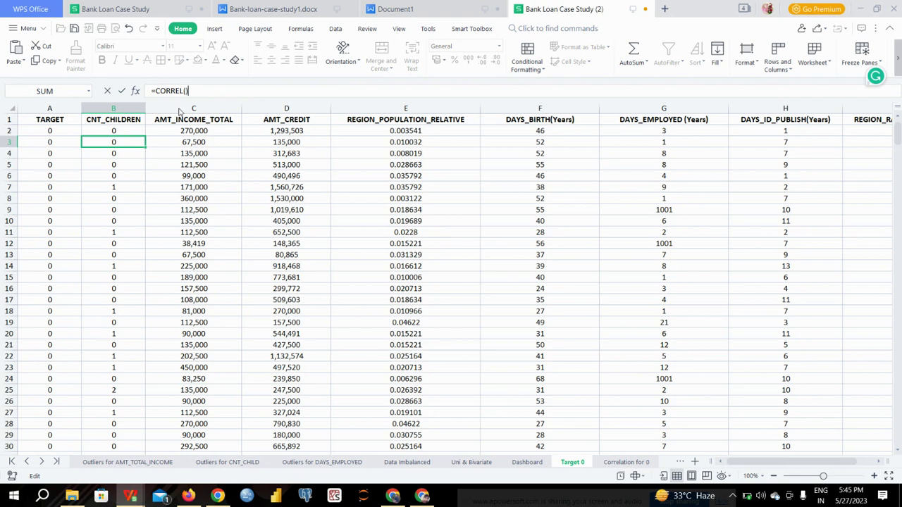
key(Return)
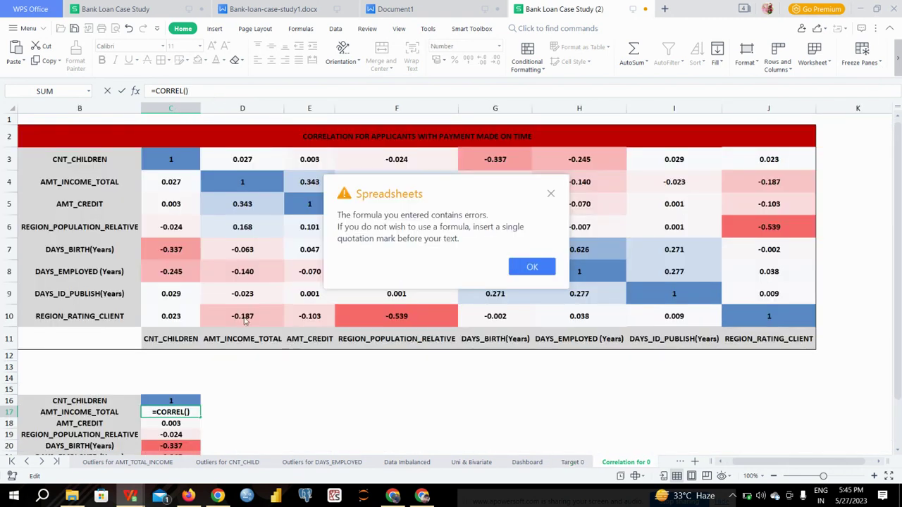
click(530, 272)
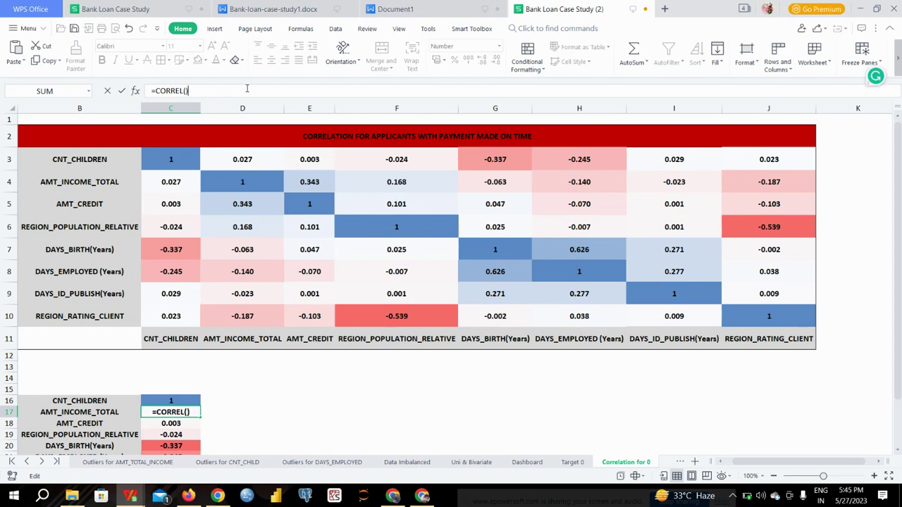
key(BackSpace)
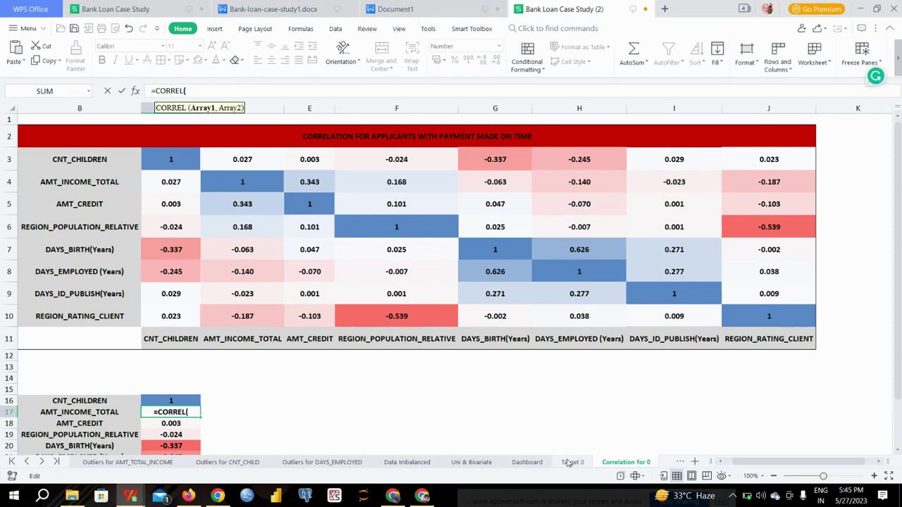
Step: Complete C17 as a CORREL of Target 0 AMT_INCOME_TOTAL column C against column B
click(571, 462)
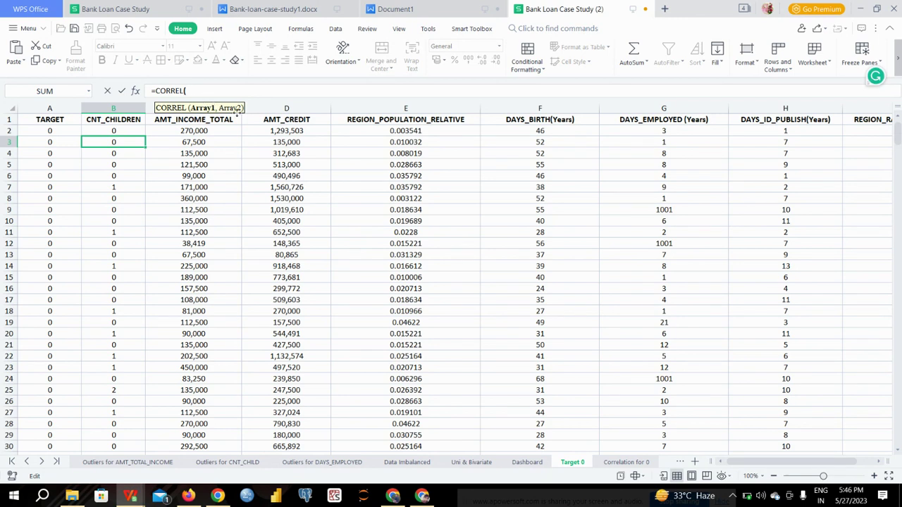
click(152, 106)
text(,)
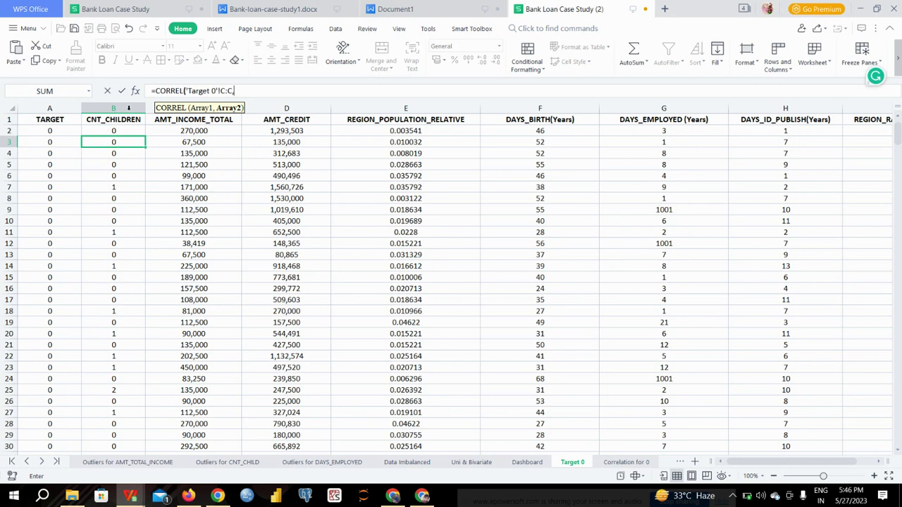
click(129, 110)
text())
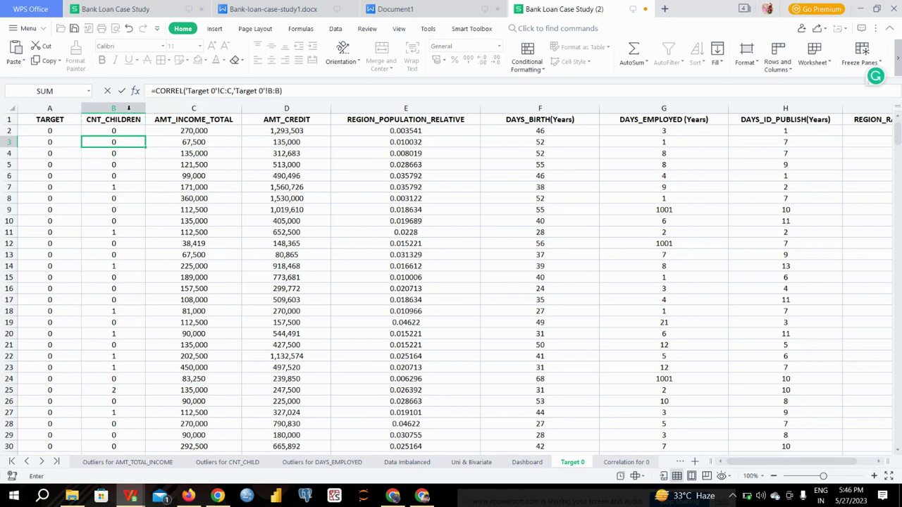
key(Return)
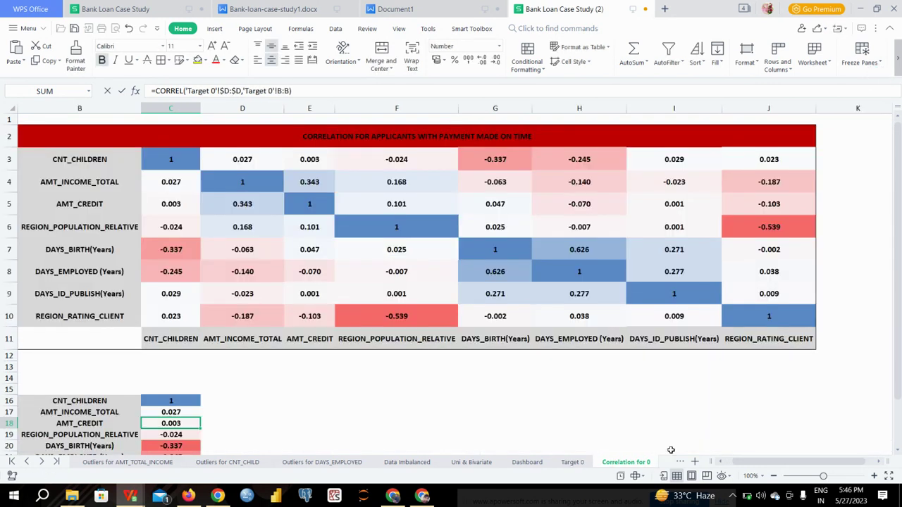
Step: Select C17 and review its correlation result against the matrix
click(192, 413)
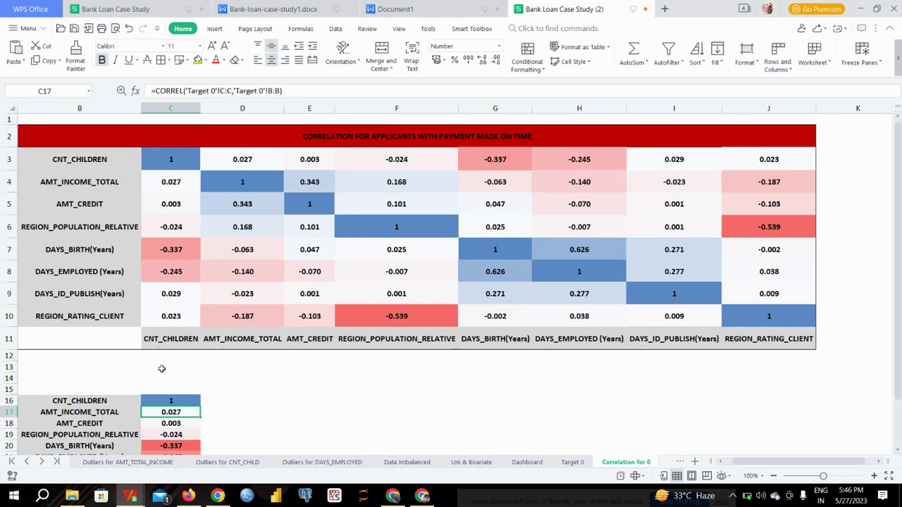
scroll(180, 364, down, 3)
scroll(180, 364, down, 5)
scroll(179, 364, up, 5)
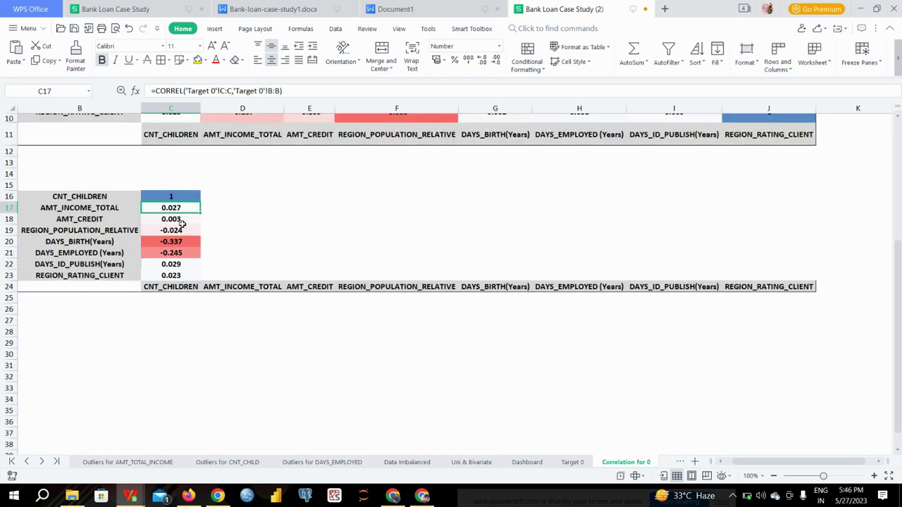
scroll(181, 225, up, 2)
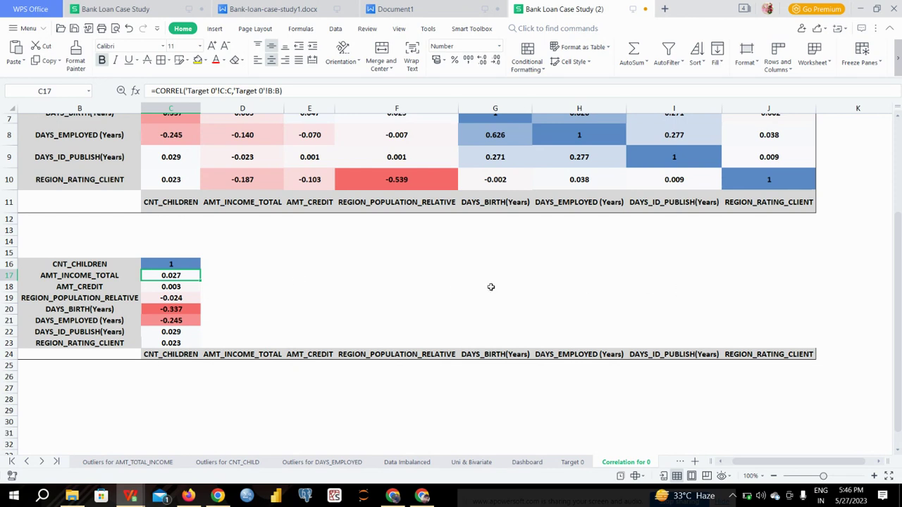
scroll(491, 287, up, 1)
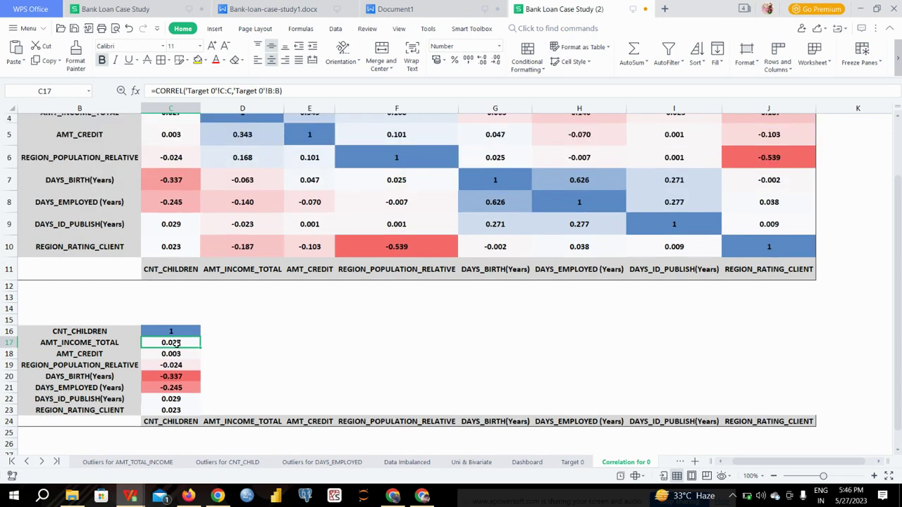
Step: Delete the faulty formula from C17, leaving the cell empty
click(229, 91)
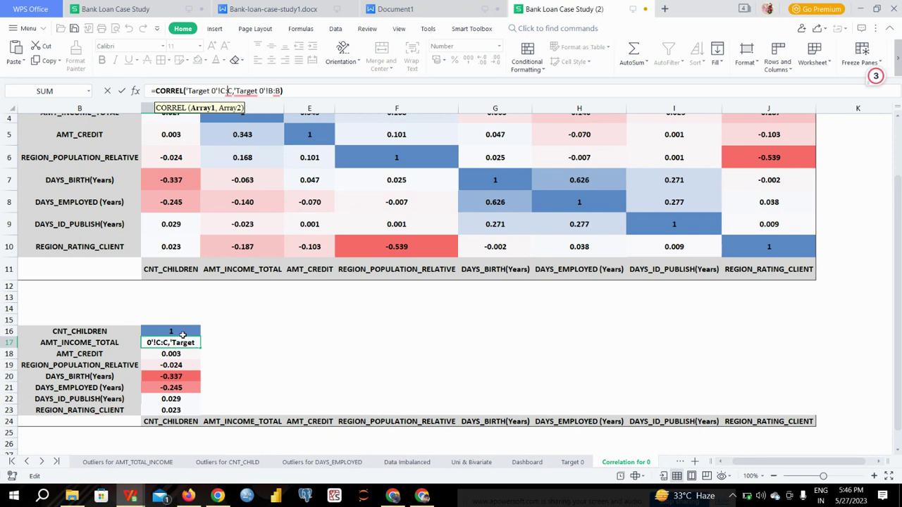
click(187, 331)
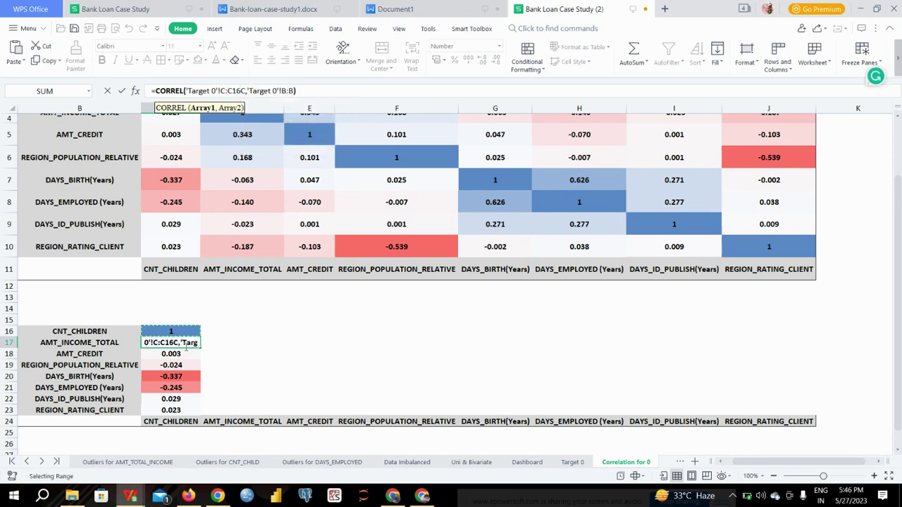
click(184, 354)
triple_click(352, 90)
key(BackSpace)
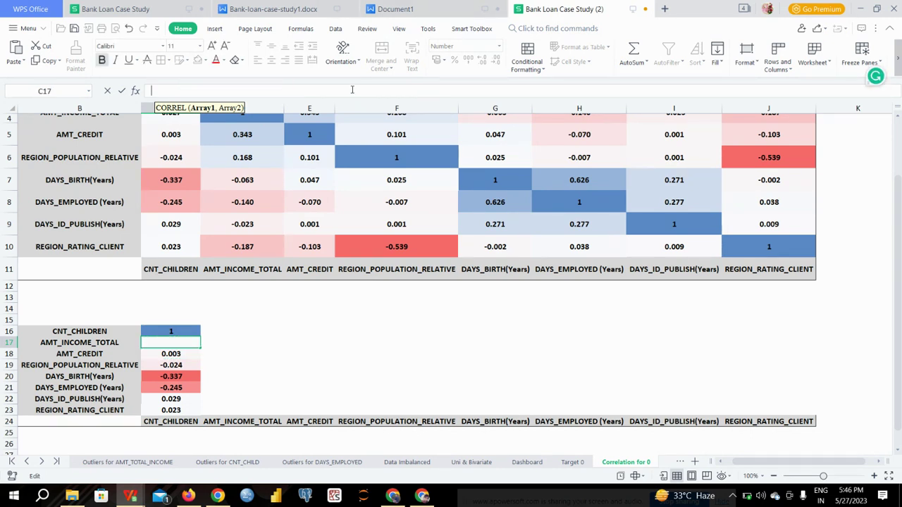
click(215, 352)
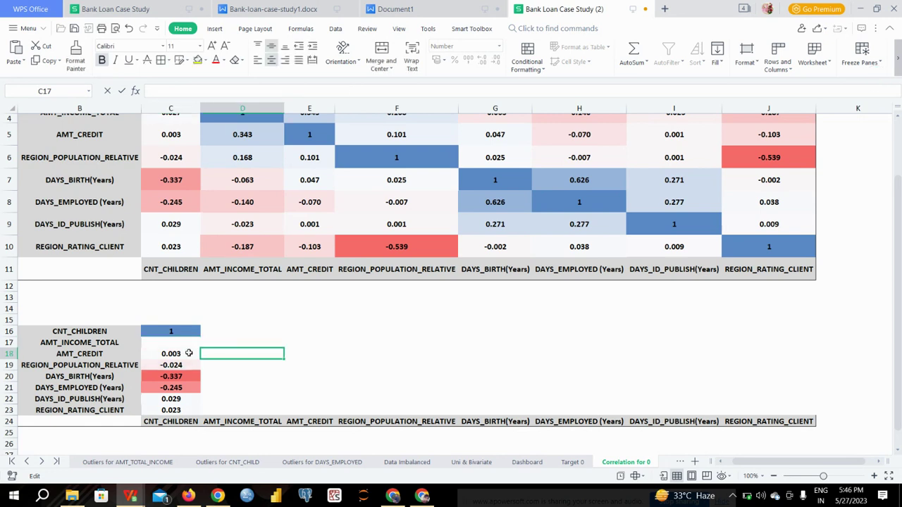
Step: Put 0.027 back in C17 and fill C18's AMT_CREDIT CORREL formula right through J18
click(182, 353)
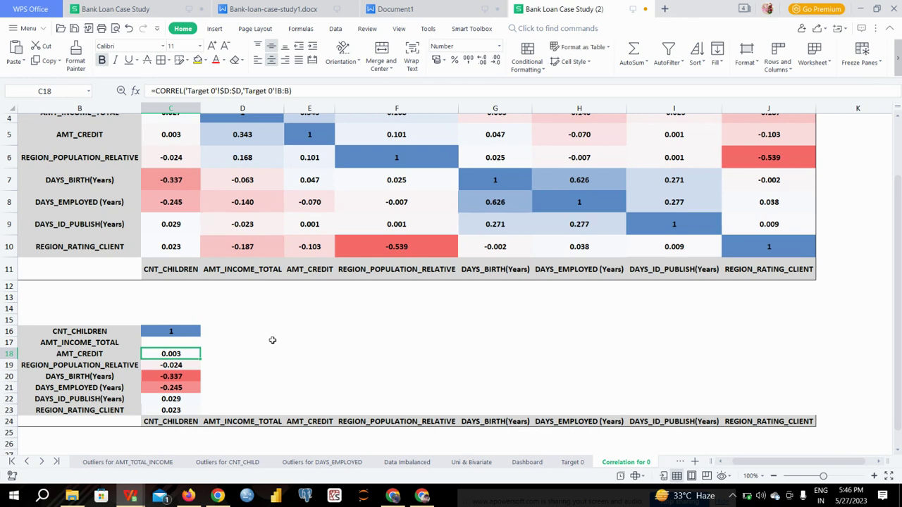
click(187, 343)
text(=CORREL('Target 0'!C:C,'Target 0'!B:B))
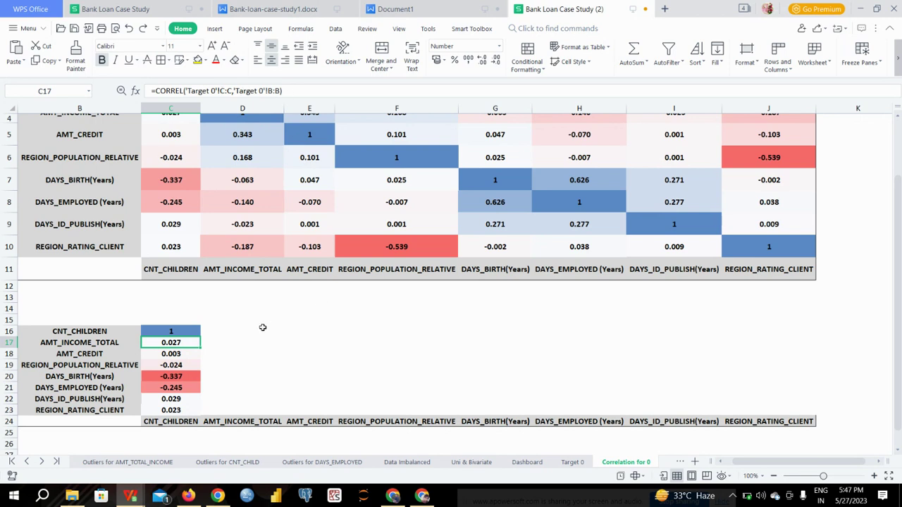
click(191, 354)
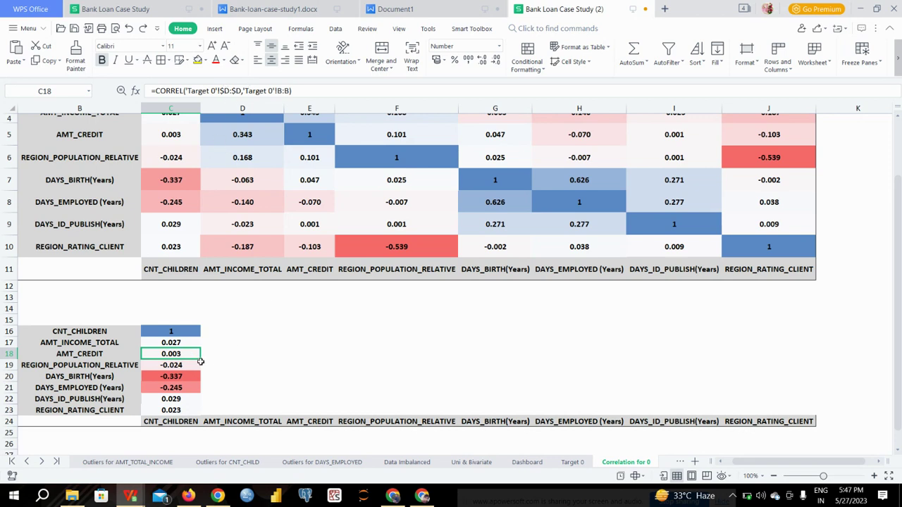
drag(250, 357, 792, 317)
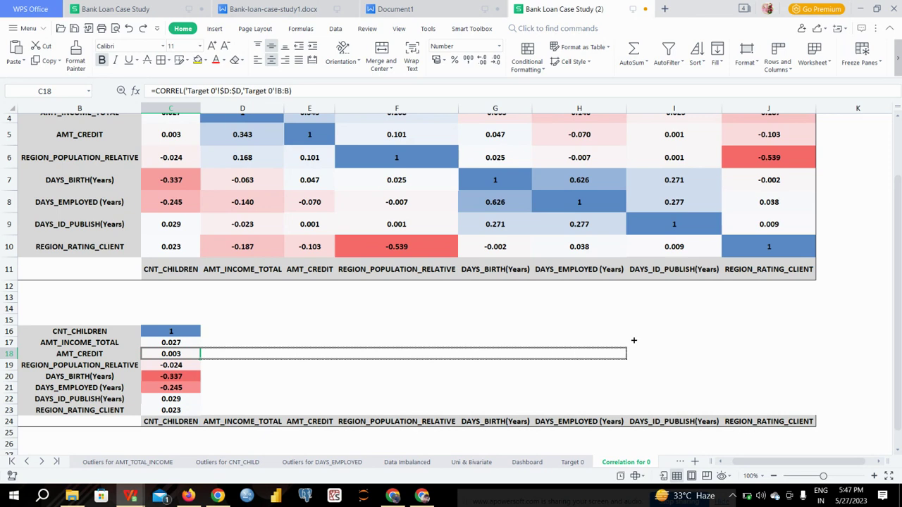
drag(787, 318, 787, 319)
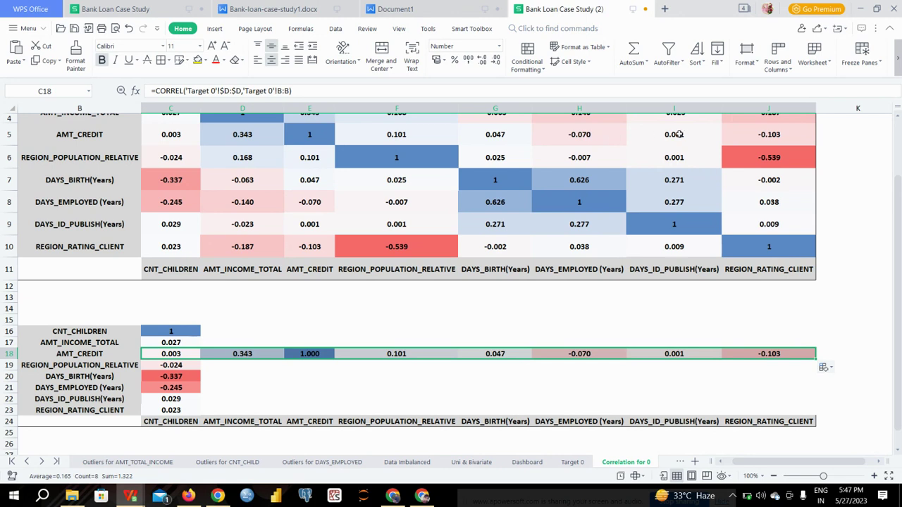
right_click(591, 234)
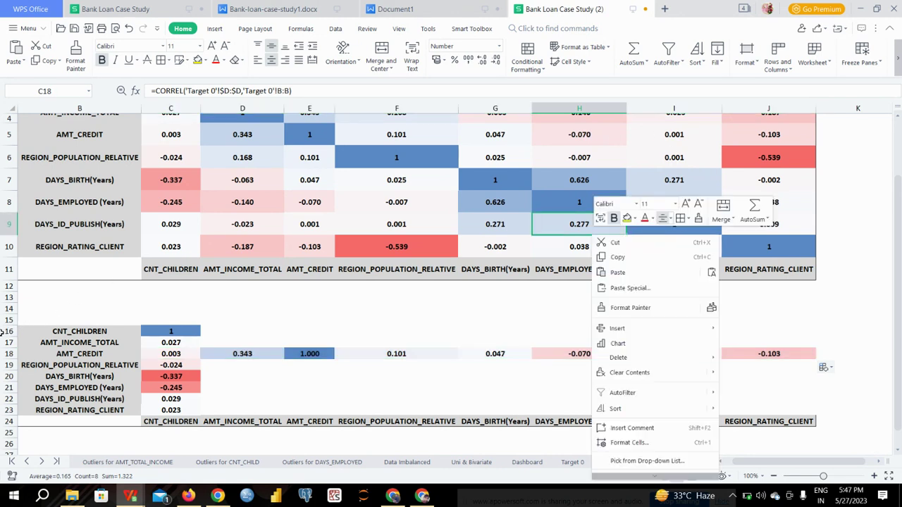
Step: Clear the test rows 16–24 under the Target 0 matrix and delete them
drag(3, 331, 3, 431)
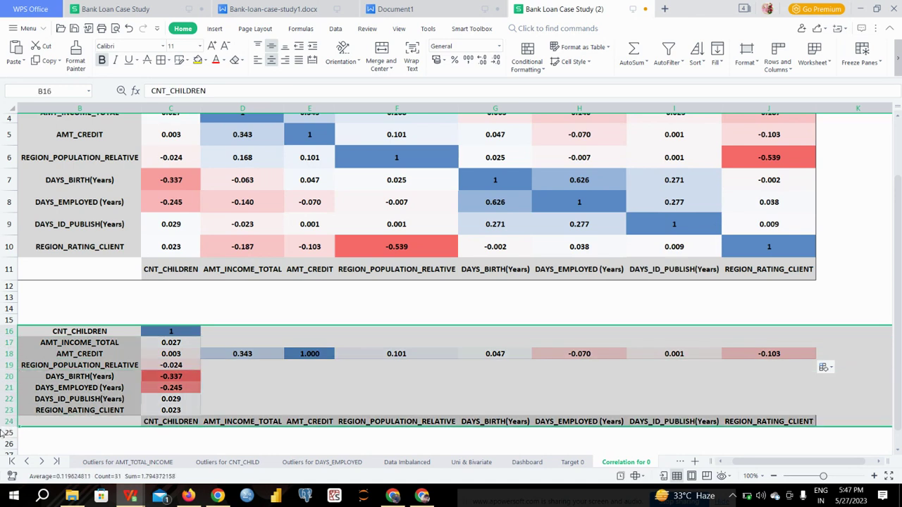
key(Delete)
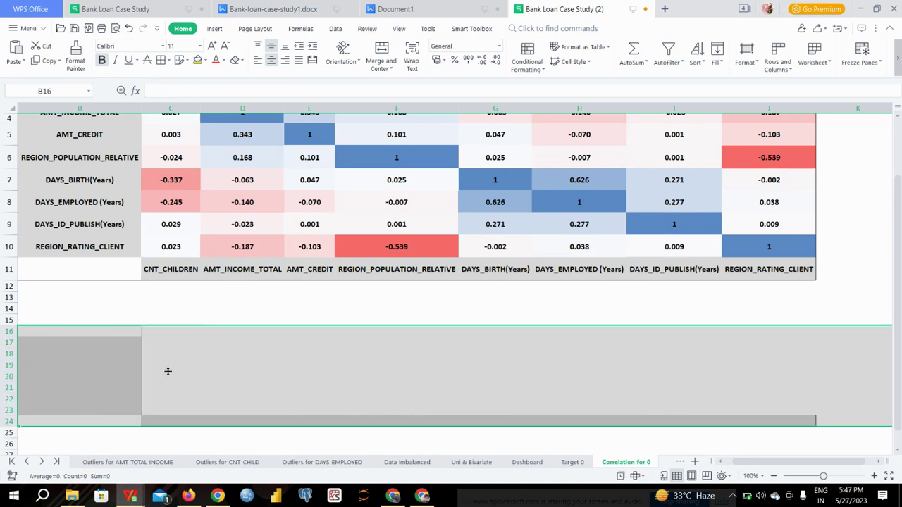
right_click(131, 351)
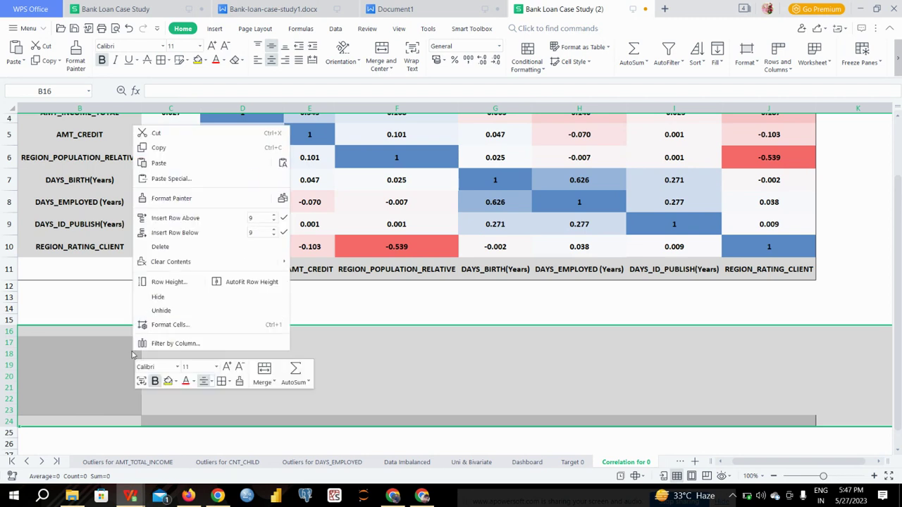
click(183, 247)
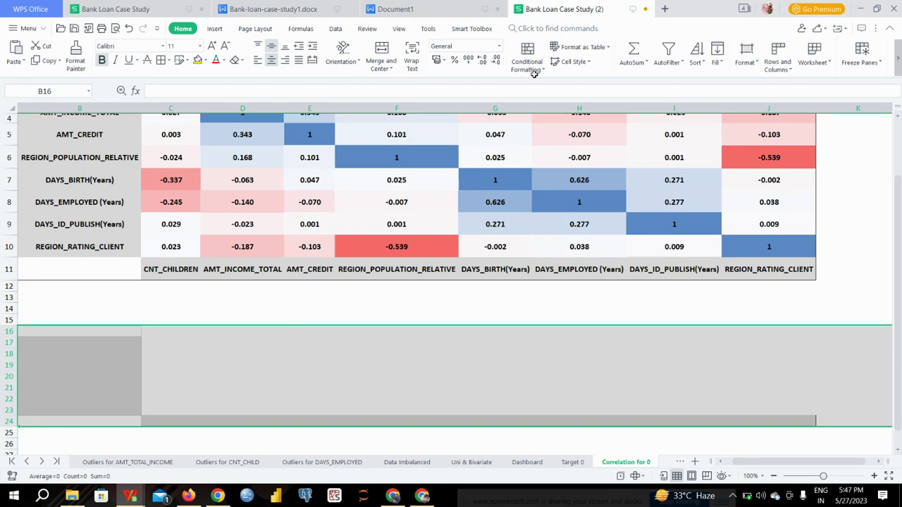
scroll(279, 187, up, 2)
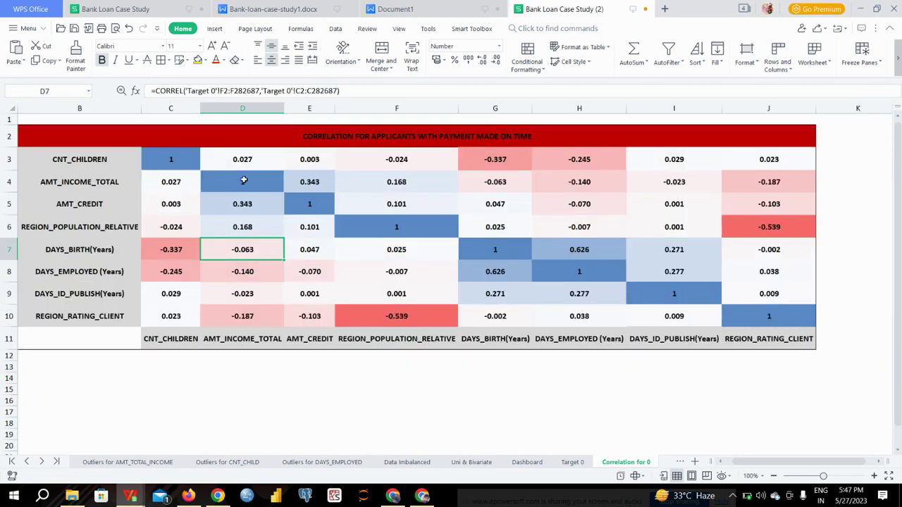
click(188, 163)
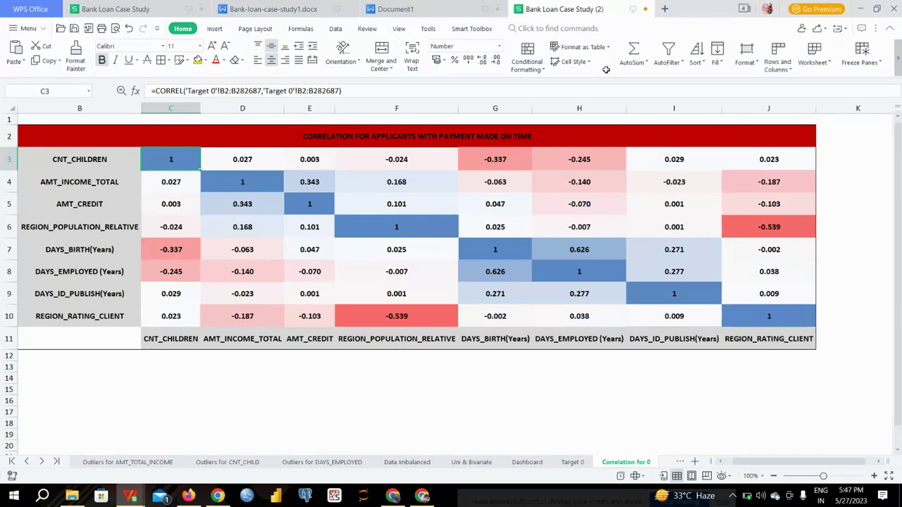
click(543, 68)
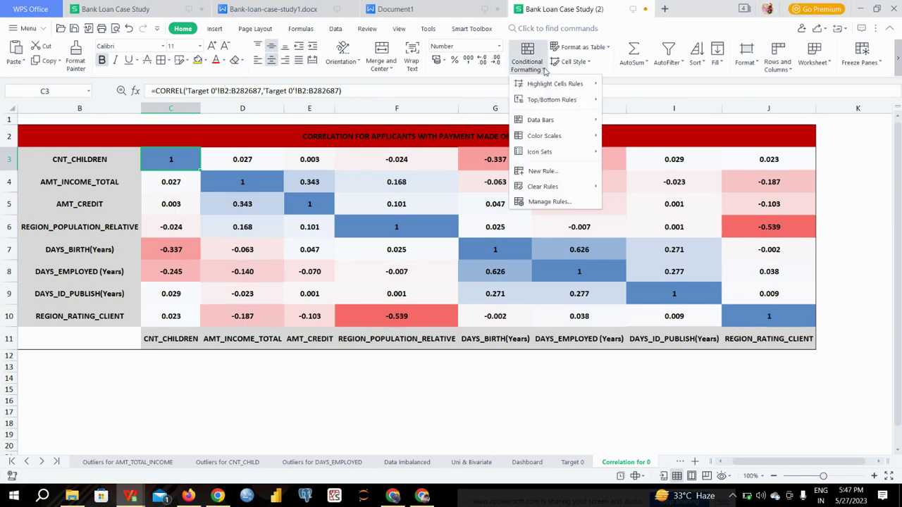
mouse_move(560, 85)
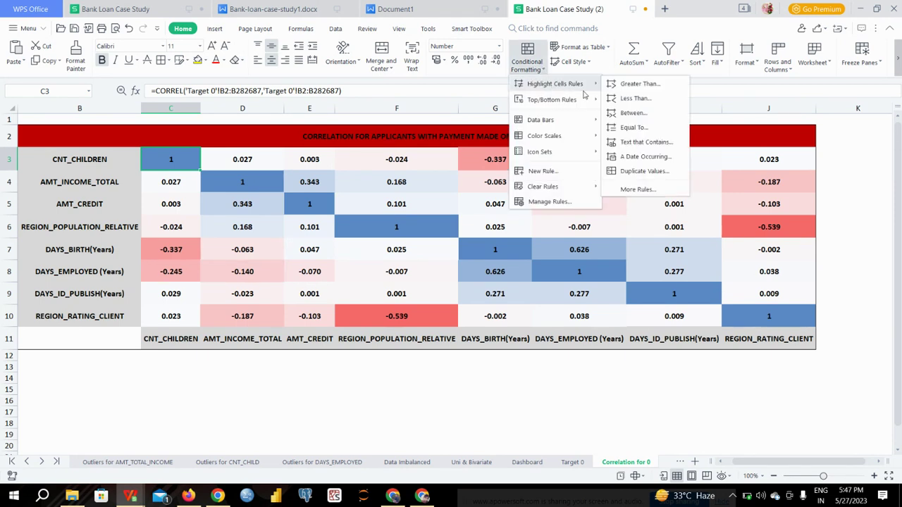
mouse_move(571, 124)
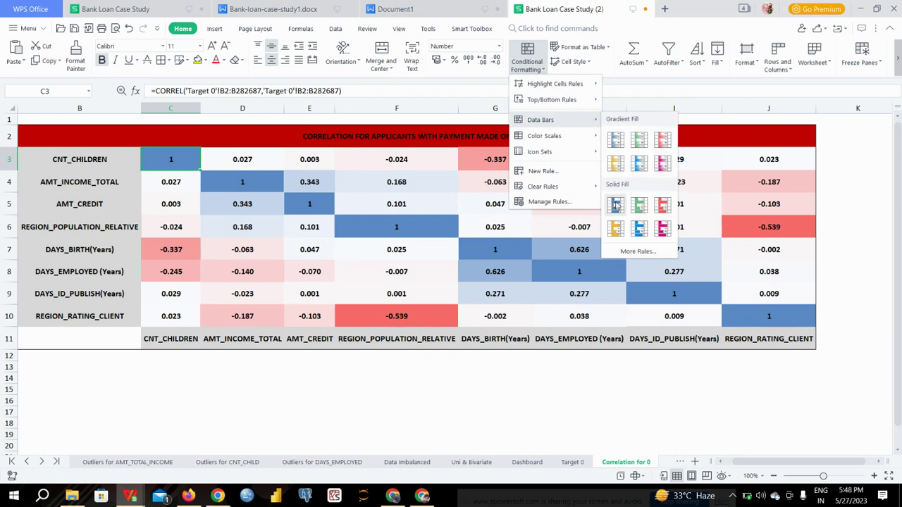
mouse_move(584, 140)
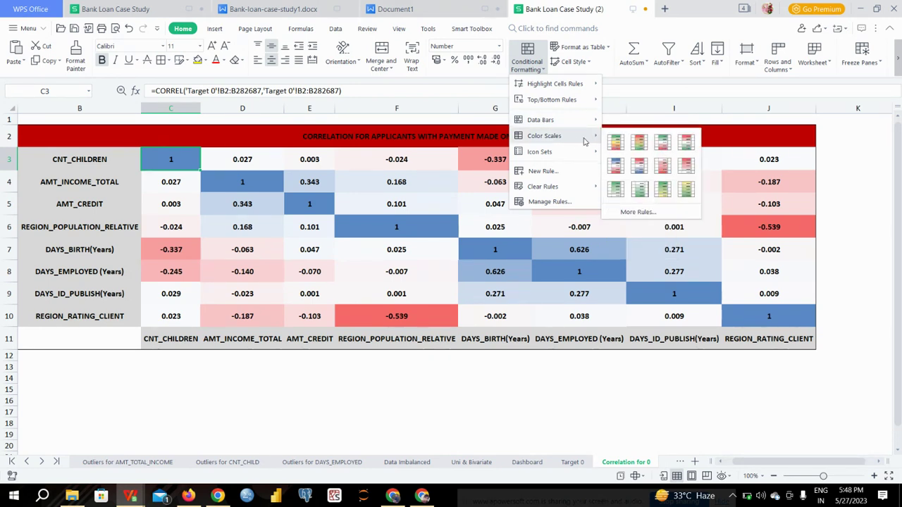
click(613, 145)
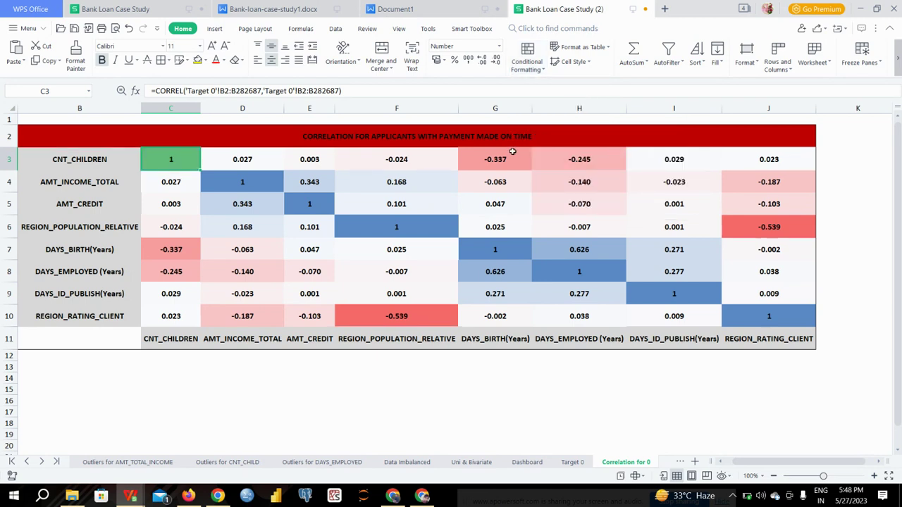
key(ctrl+z)
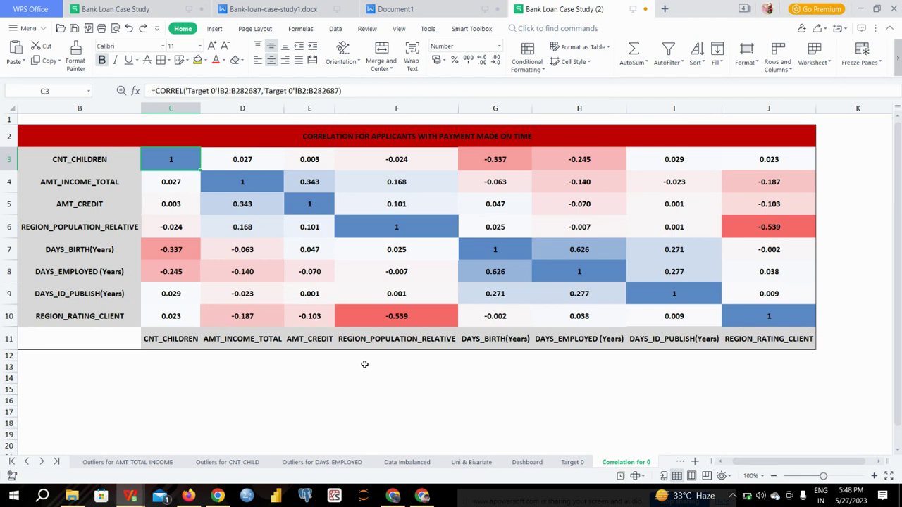
Step: Go to the Target 1 sheet via the sheet list, then open Correlation for 1
click(679, 462)
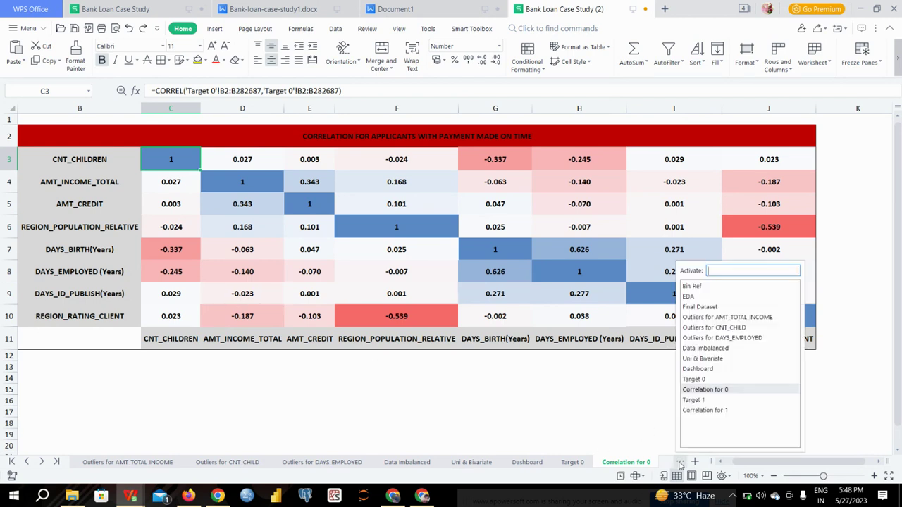
click(692, 399)
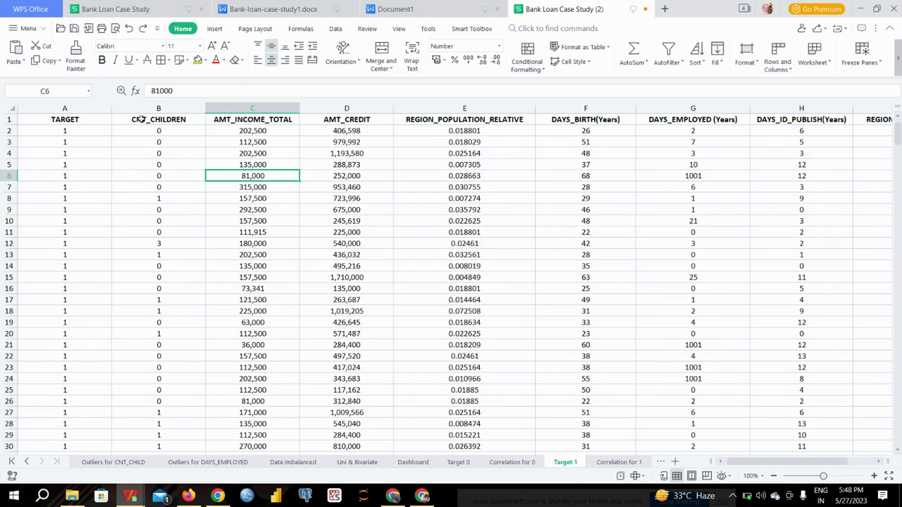
click(83, 129)
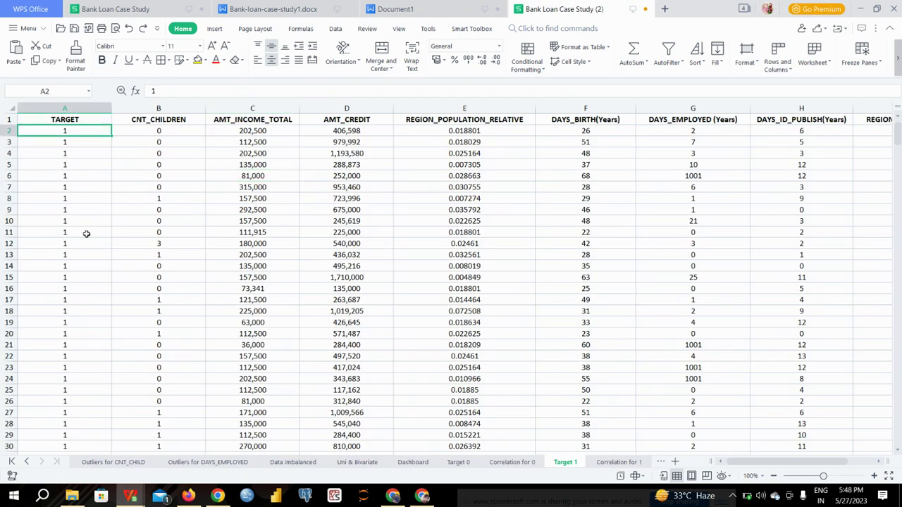
click(614, 465)
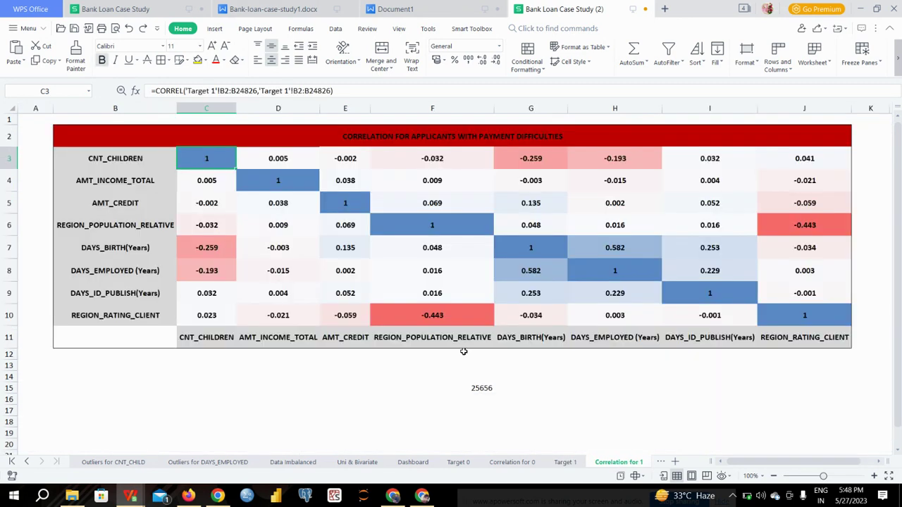
click(199, 363)
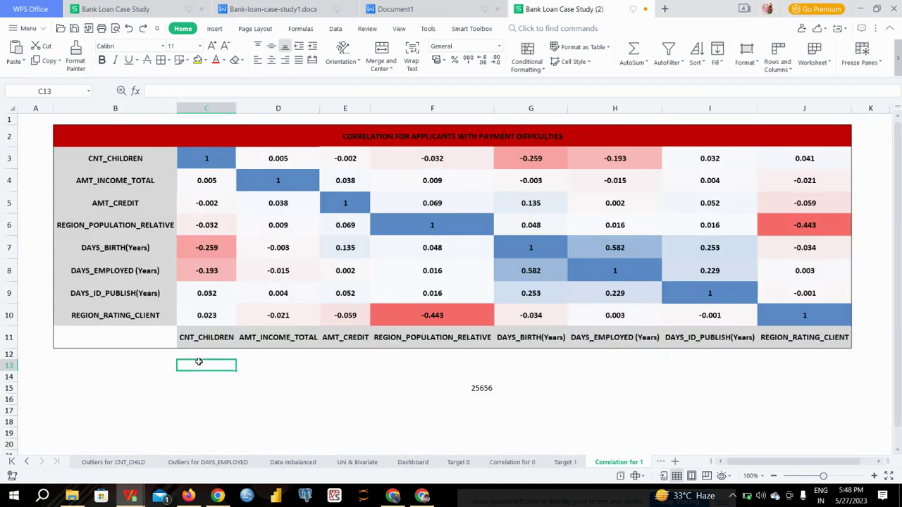
click(203, 159)
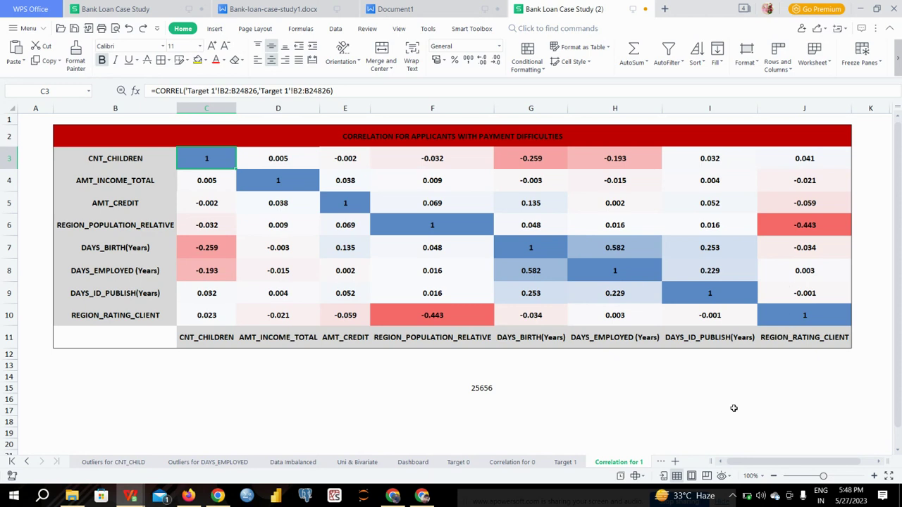
click(661, 462)
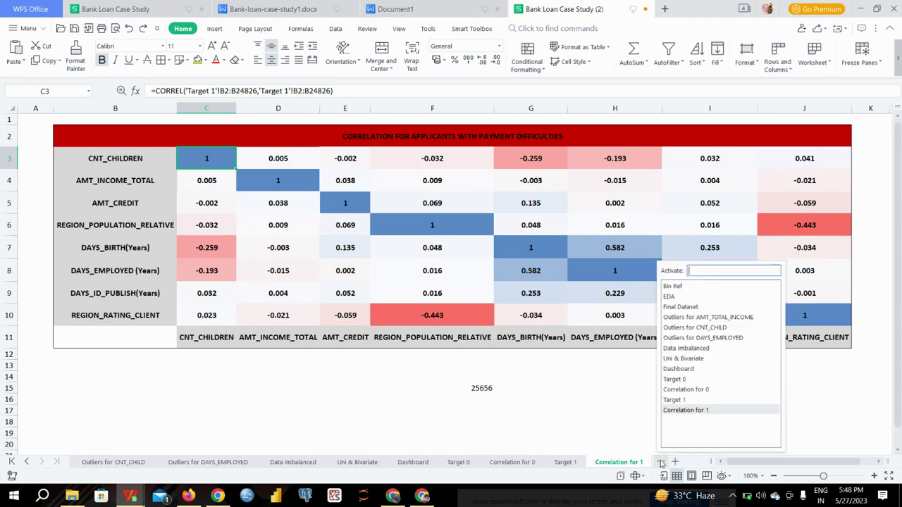
click(513, 396)
click(317, 379)
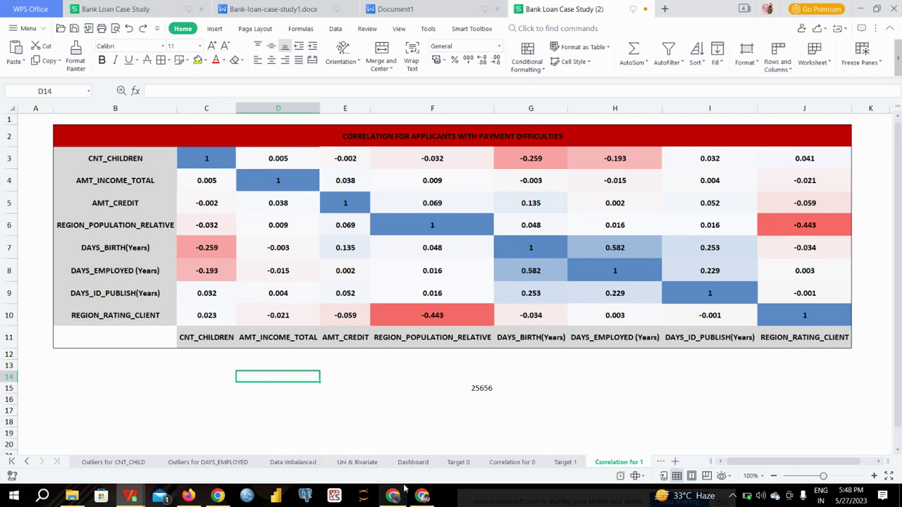
mouse_move(393, 495)
click(552, 407)
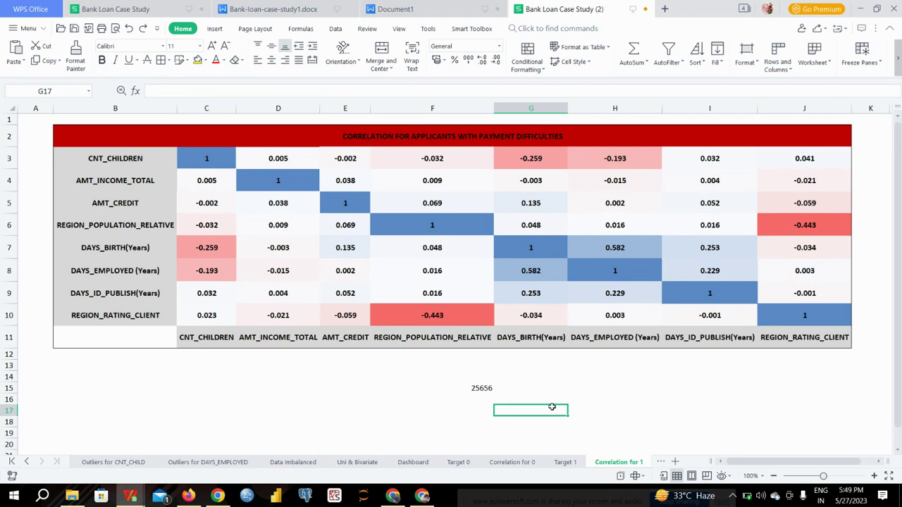
mouse_move(392, 495)
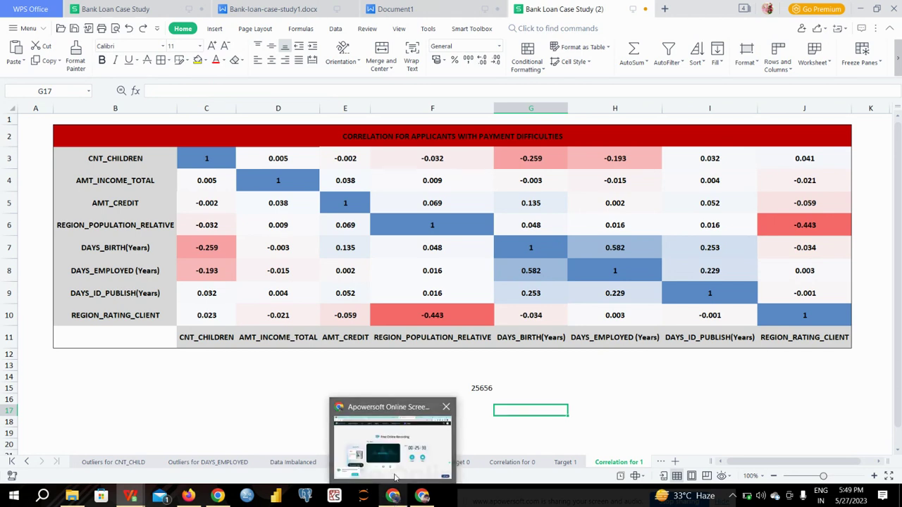